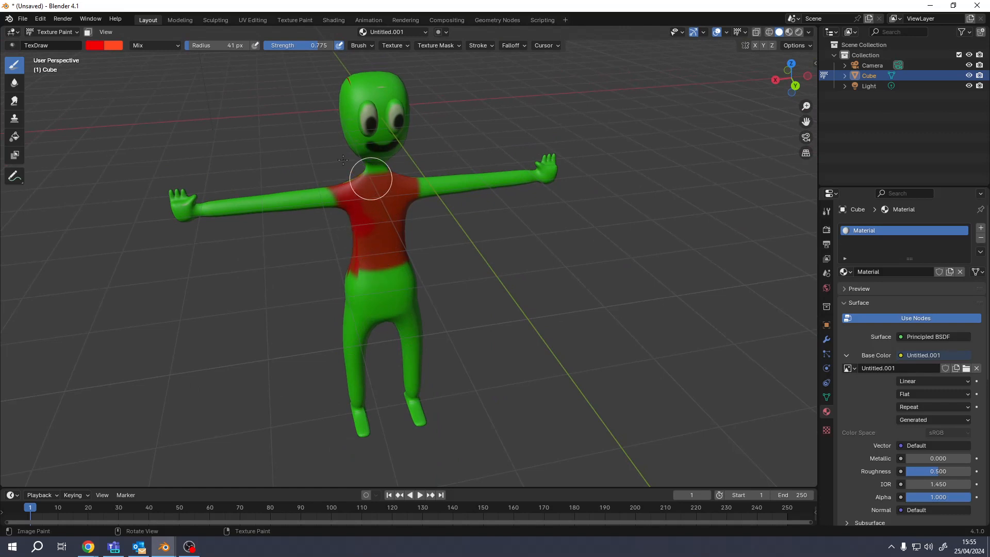
Paint four black buttons down the front of the character's red shirt with a 13 px brush.
right_click(380, 216)
mouse_move(342, 177)
left_mouse_down()
mouse_move(331, 175)
mouse_move(379, 180)
mouse_move(389, 237)
left_mouse_up()
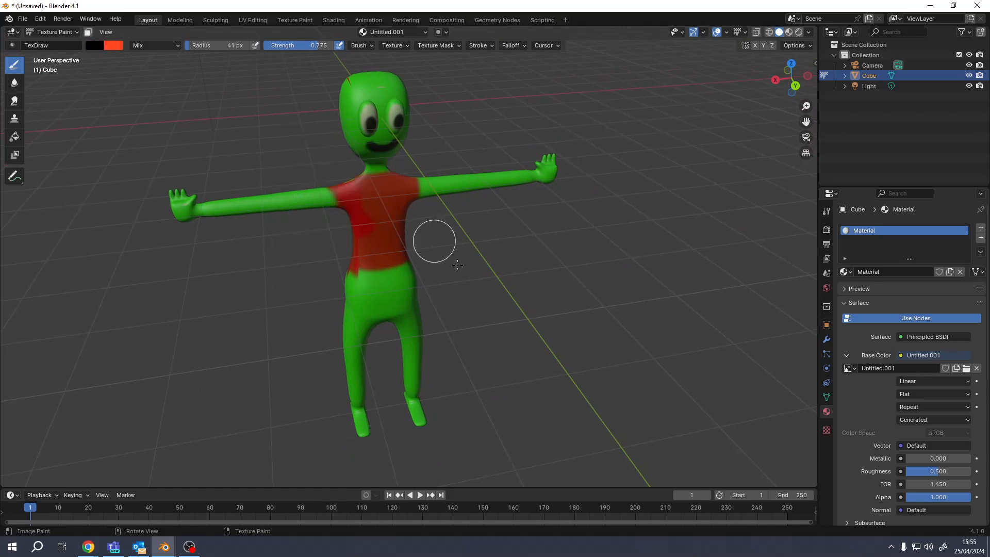
key("bracketleft")
key("bracketleft")
key("bracketleft")
key("bracketleft")
key("bracketleft")
key("bracketleft")
key("bracketleft")
key("bracketleft")
key("bracketleft")
key("bracketleft")
left_click(379, 190)
left_click(379, 212)
left_click(380, 236)
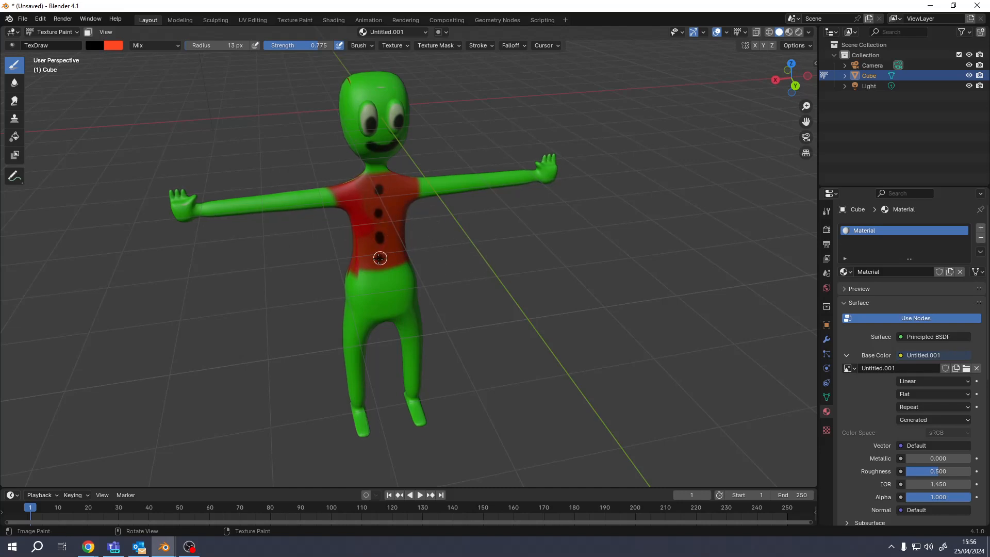
left_click(380, 256)
Paint a black belt around the character's waist along the lower edge of the red shirt.
left_click_drag(347, 271, 418, 263)
mouse_move(418, 263)
middle_mouse_down()
mouse_move(347, 271)
mouse_move(409, 304)
middle_mouse_up()
middle_click_drag(516, 305, 449, 316)
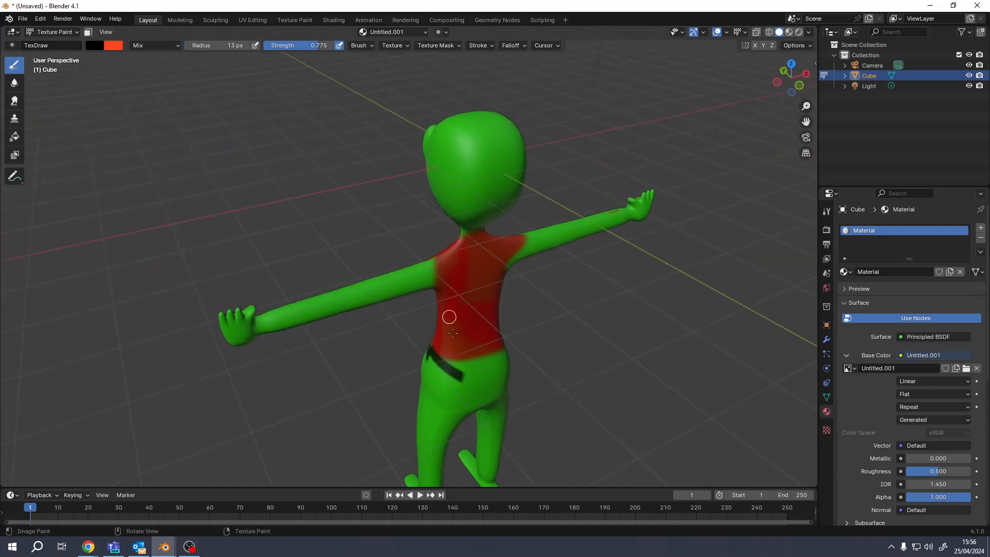
middle_click_drag(515, 354, 354, 361)
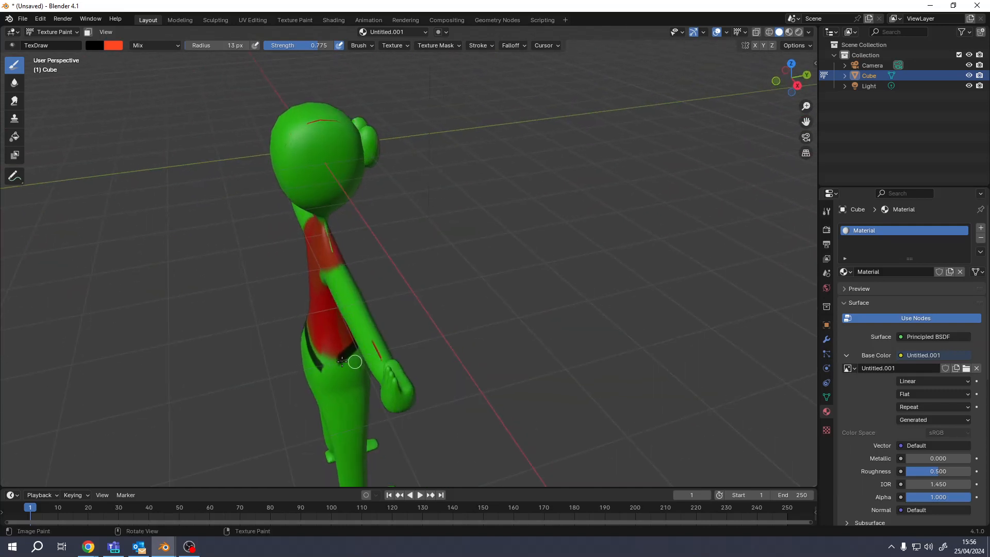
middle_click_drag(413, 335, 315, 299)
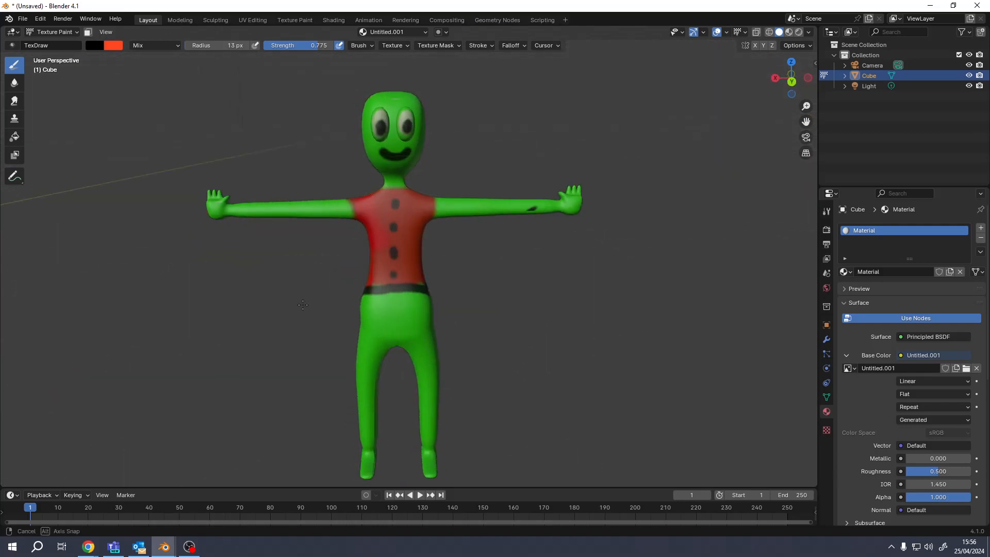
Start a new General file without saving the painted character.
key("ctrl+n")
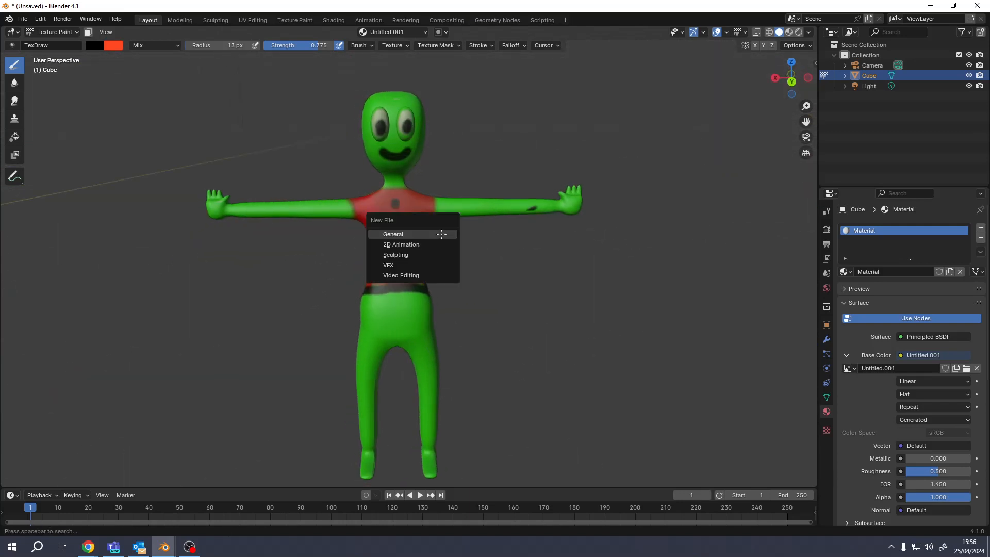
left_click(442, 234)
left_click(526, 297)
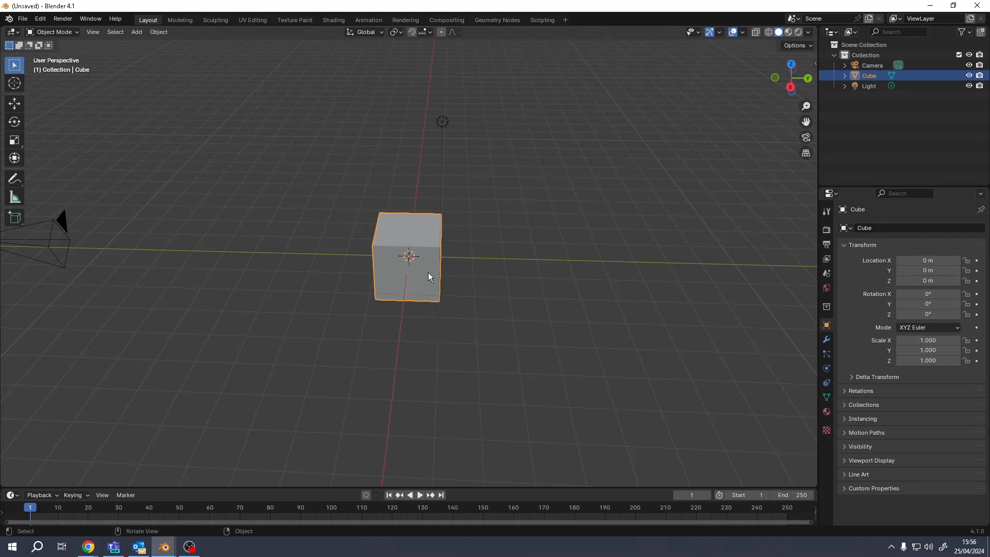
Set the cube material's base color to yellow and show the viewport in Material Preview shading.
left_click(827, 411)
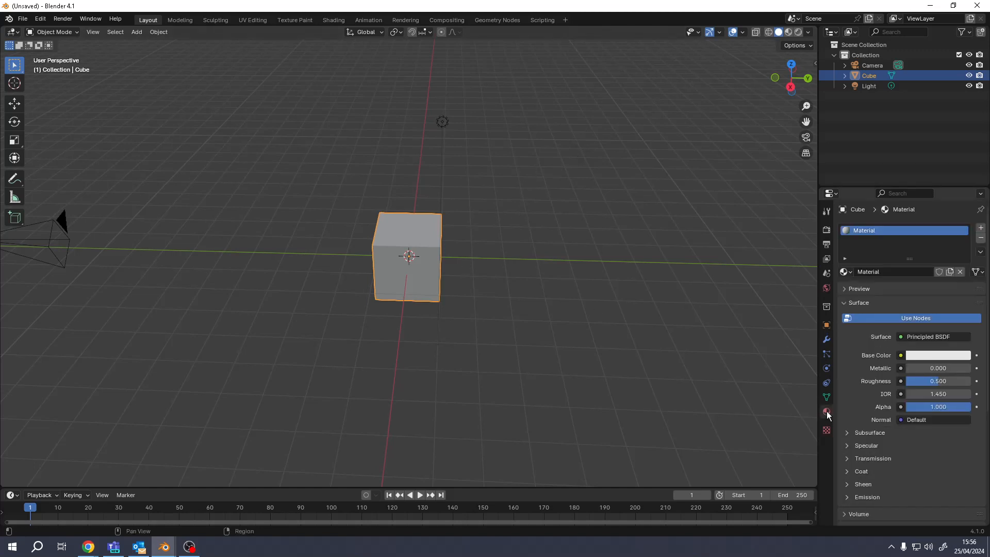
left_click(948, 354)
left_click_drag(908, 267, 879, 255)
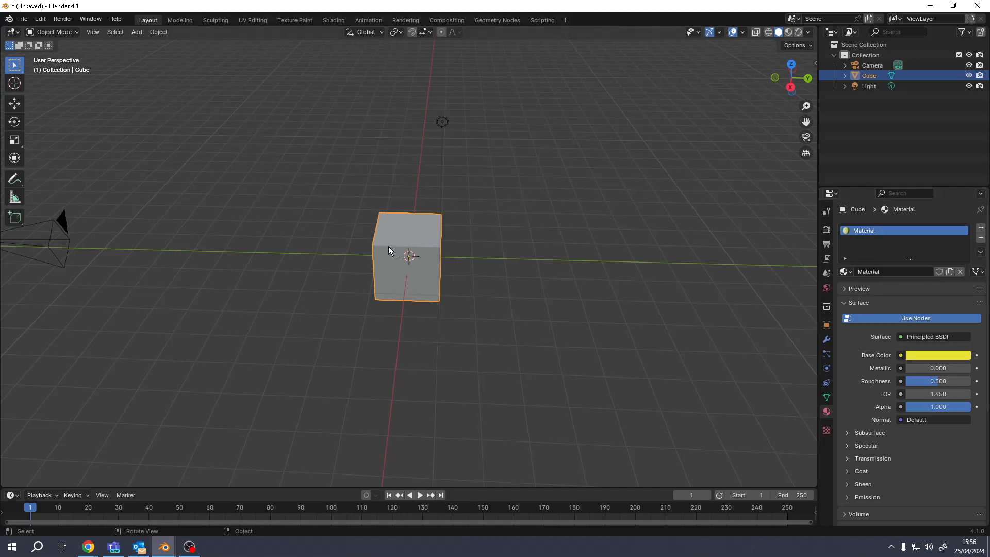
left_click(788, 32)
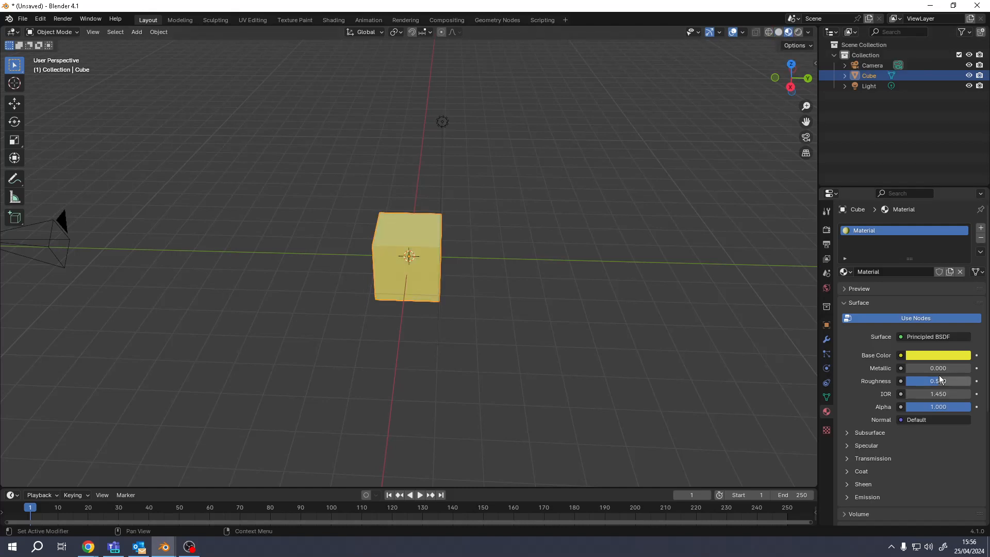
Change the cube material's base color to red with hue 0.998 and saturation 0.974.
left_click(932, 354)
left_click_drag(924, 240, 910, 276)
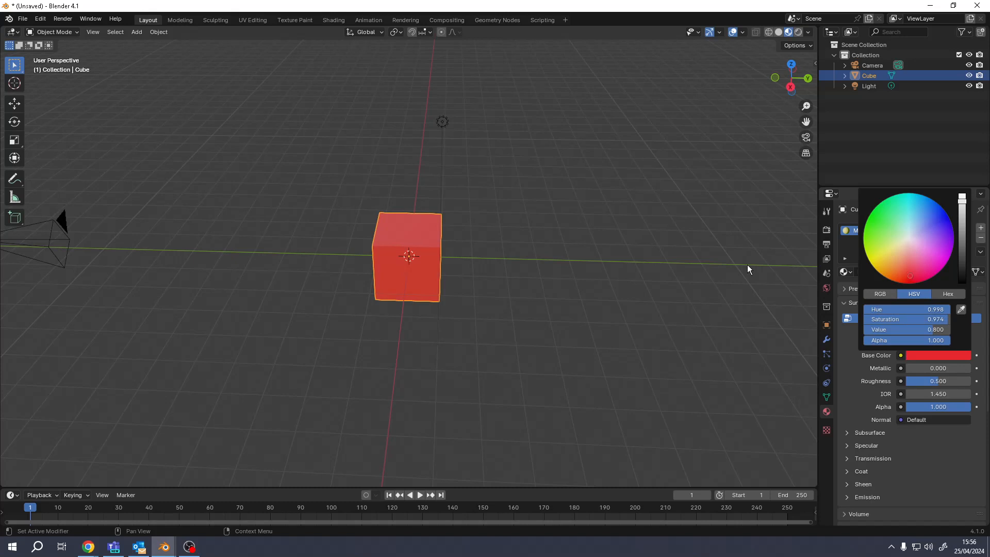
Examine the cube's upper corner vertices one at a time in Edit Mode and return to Object Mode.
scroll(408, 268, "up", 5)
middle_click_drag(409, 261, 400, 281)
key("Tab")
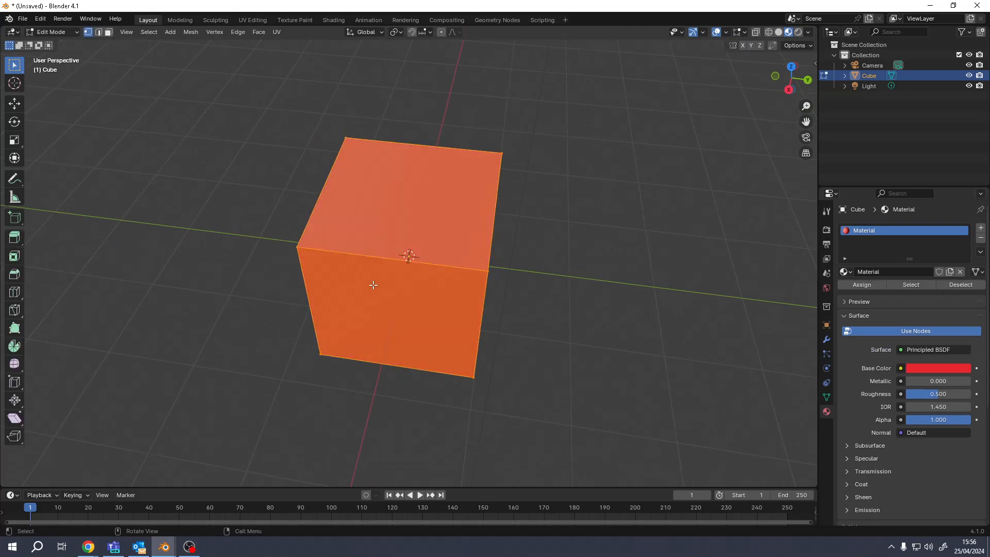
key("alt+a")
left_click(298, 246)
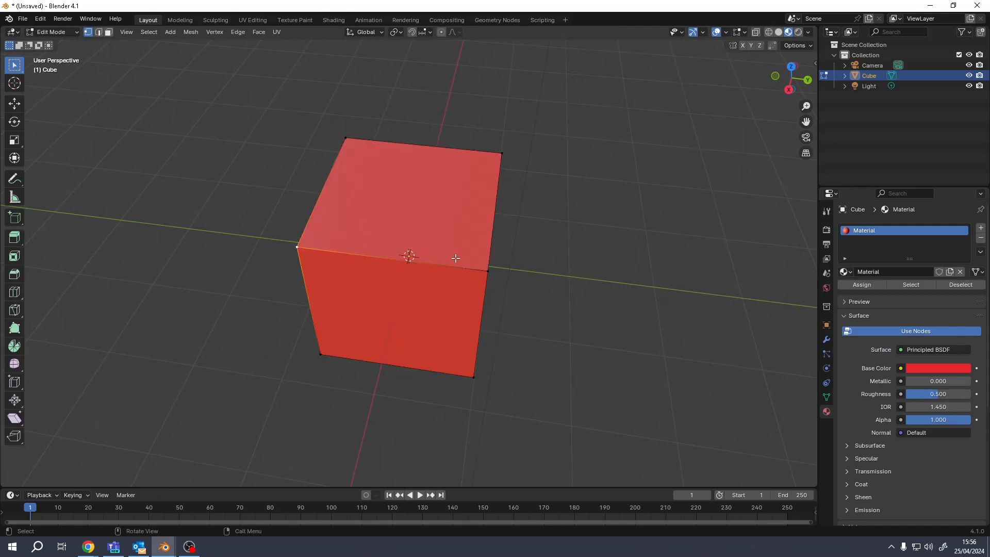
left_click(500, 154)
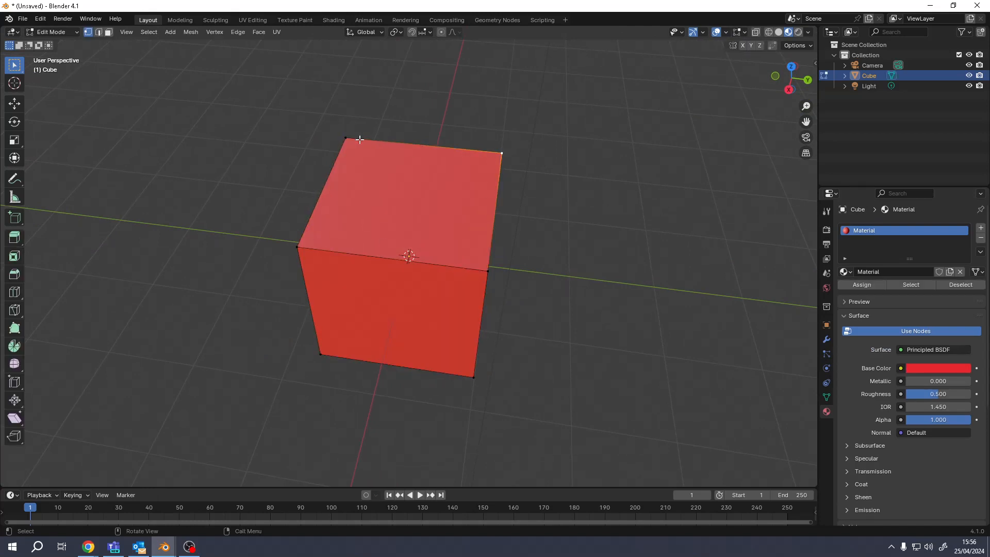
left_click(295, 248)
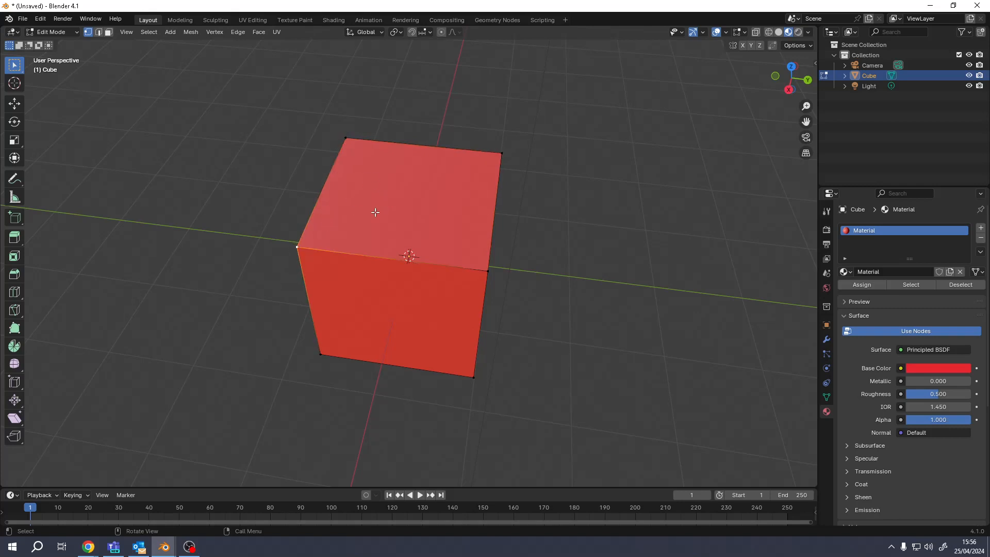
key("Tab")
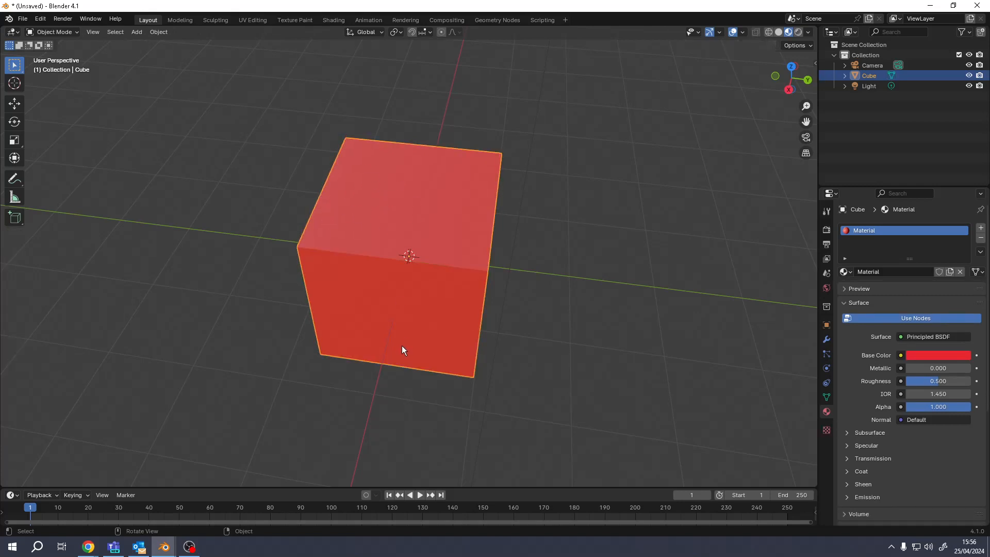
Use an Image Texture as the base color of the cube's material.
scroll(680, 356, "up", 1)
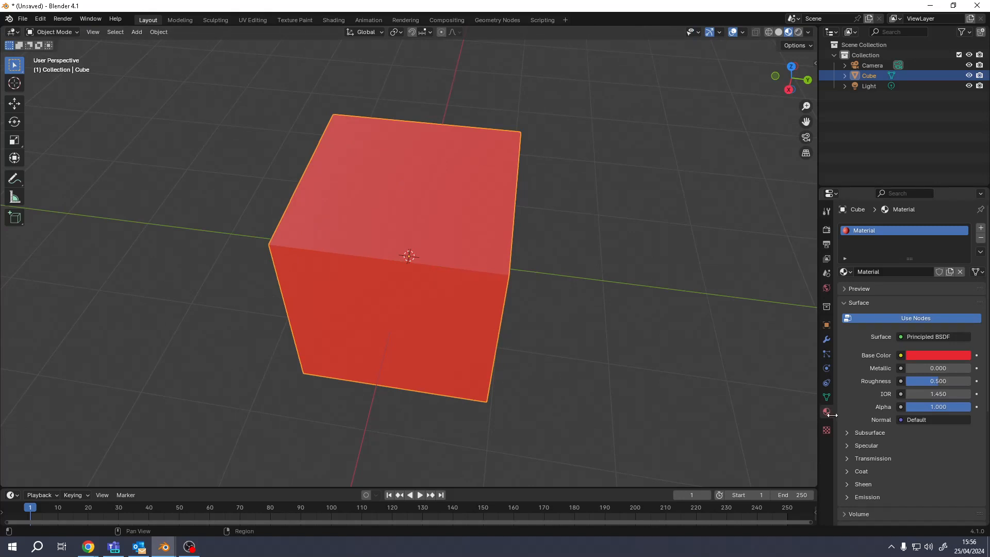
left_click(930, 357)
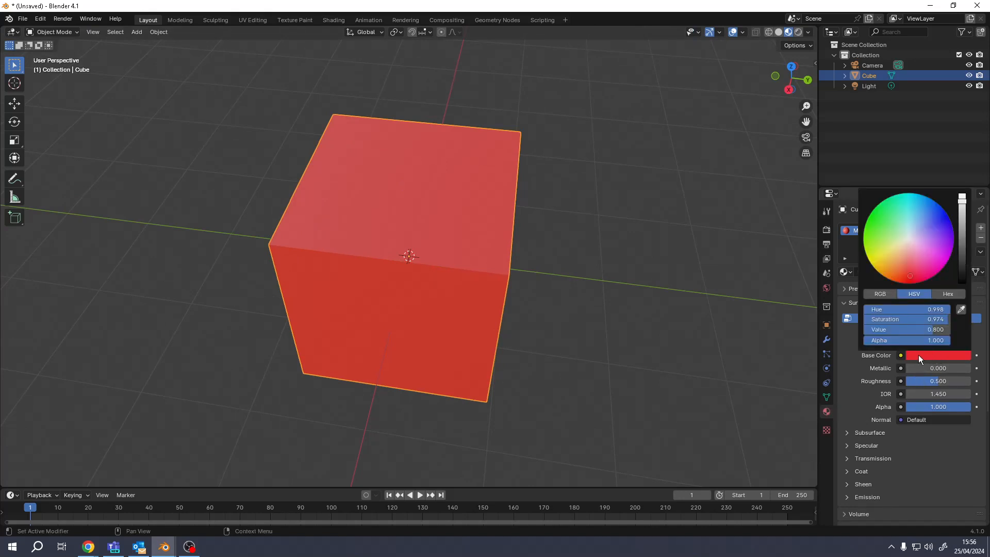
left_click(900, 356)
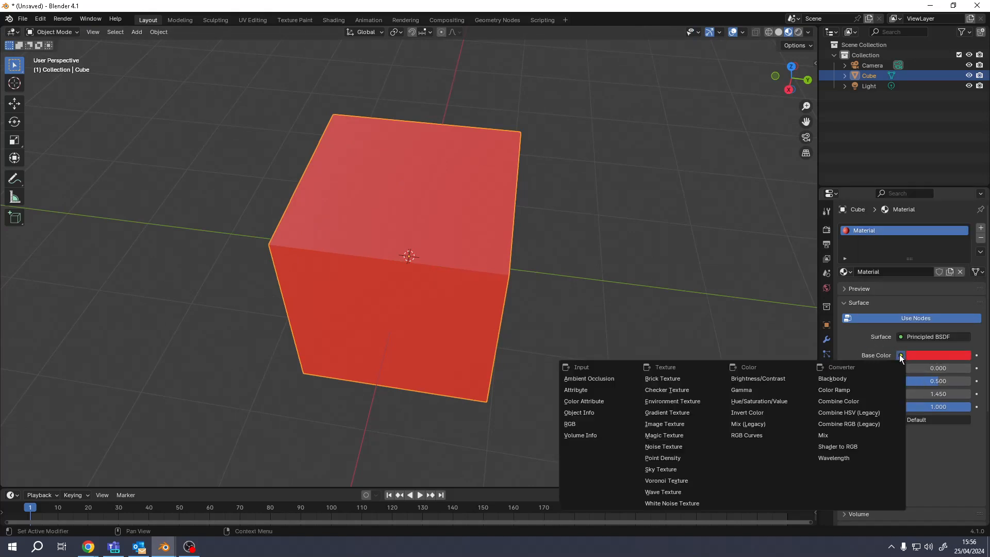
left_click(656, 428)
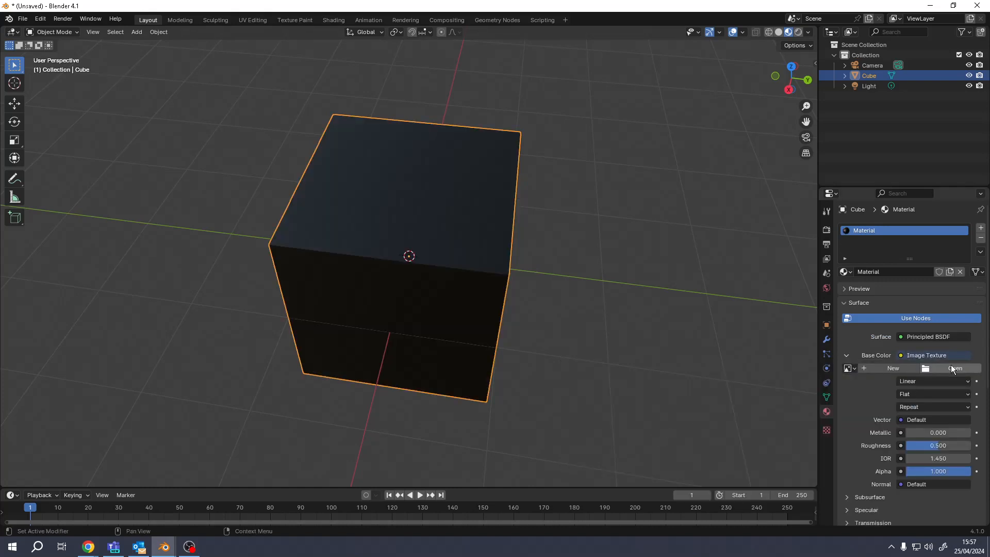
Create a new blank white 1024 × 1024 px image for the cube's base color texture.
left_click(893, 368)
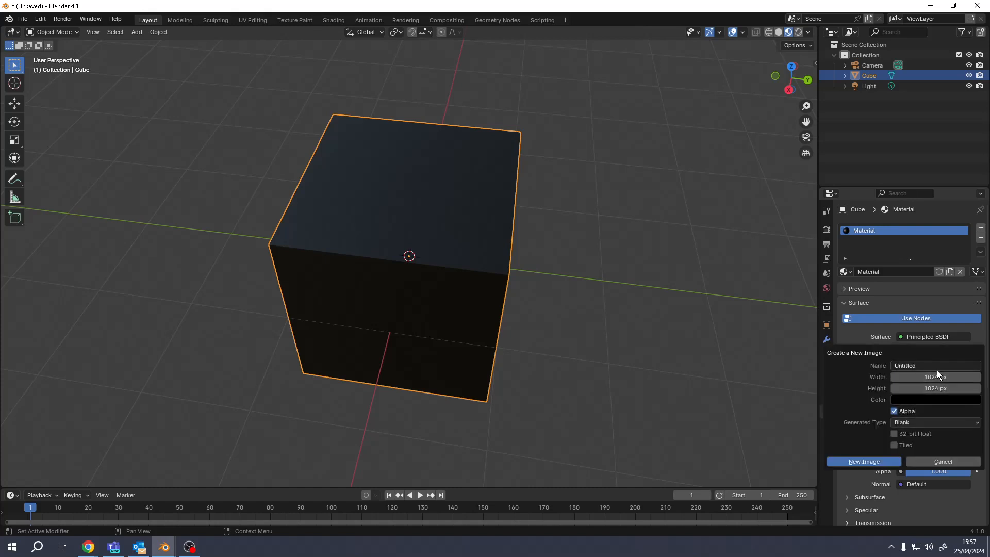
left_click(932, 401)
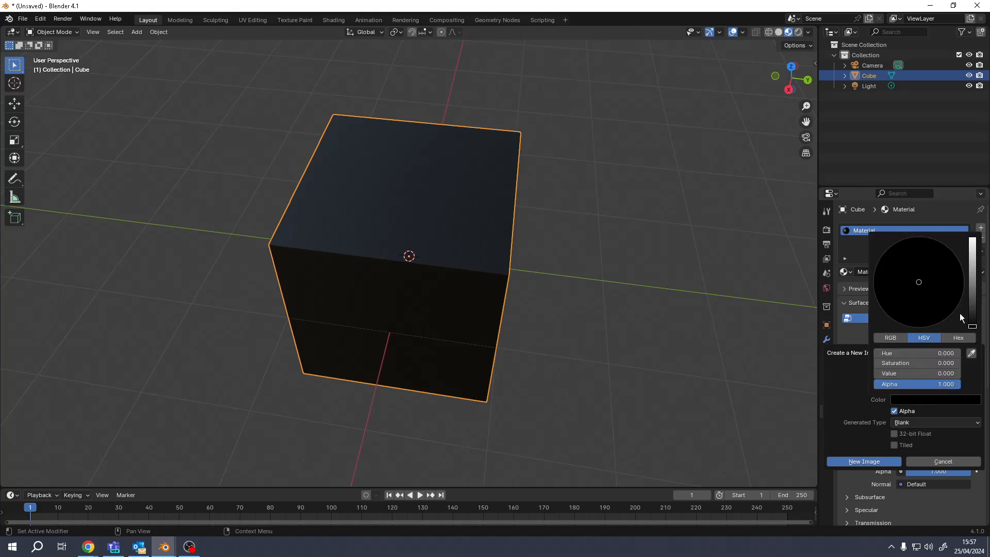
left_click_drag(974, 283, 973, 239)
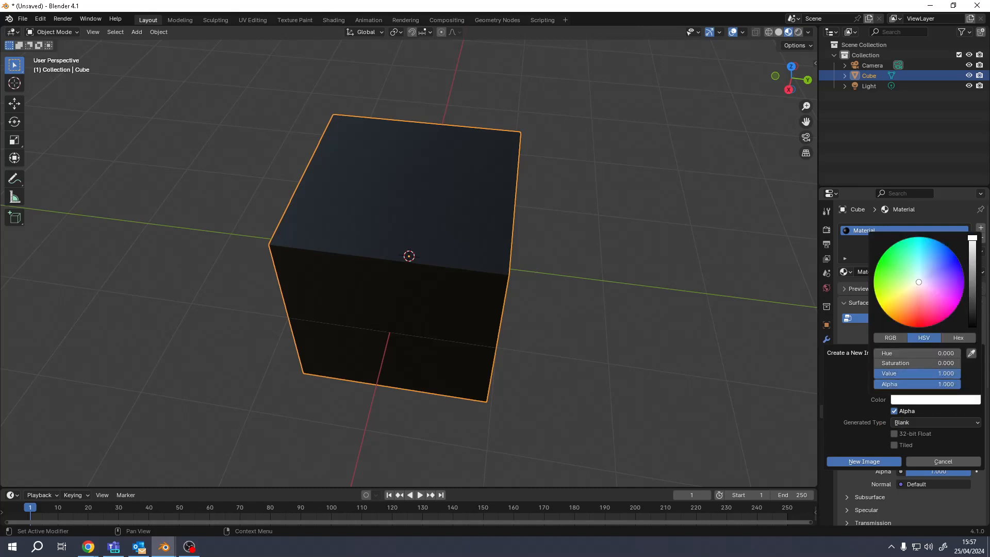
left_click(867, 462)
middle_click_drag(380, 289, 475, 247)
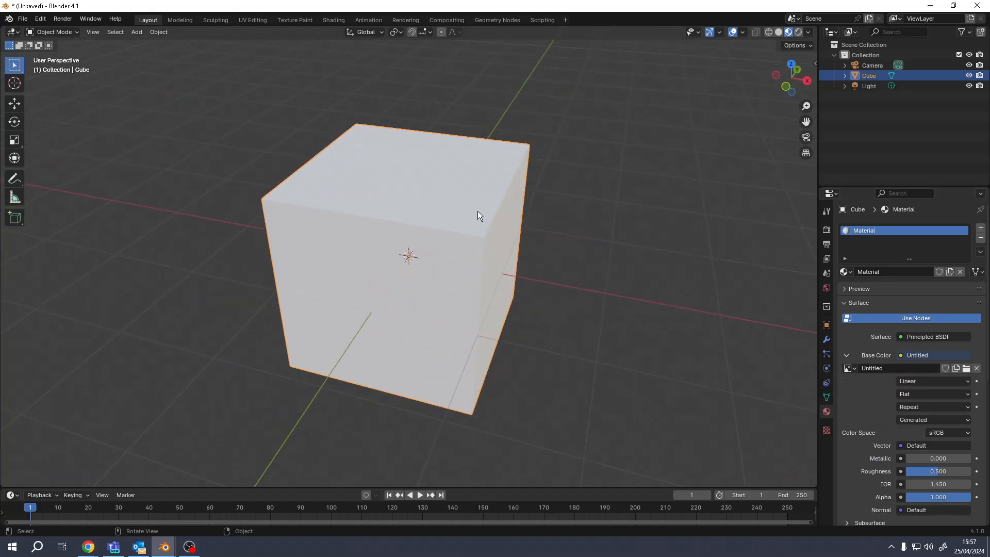
Examine the whole cube's UV layout over the new image in the UV Editing workspace.
left_click(253, 19)
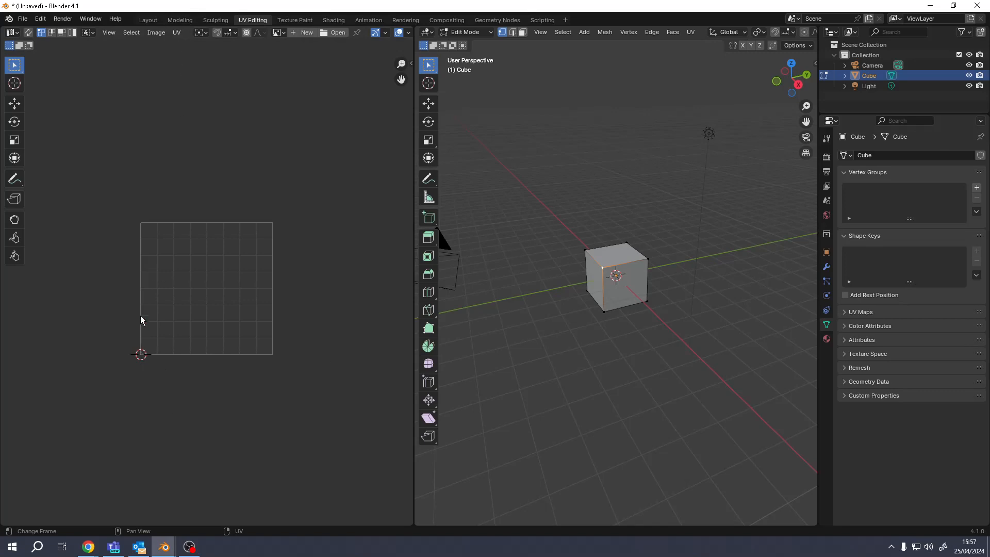
key("Tab")
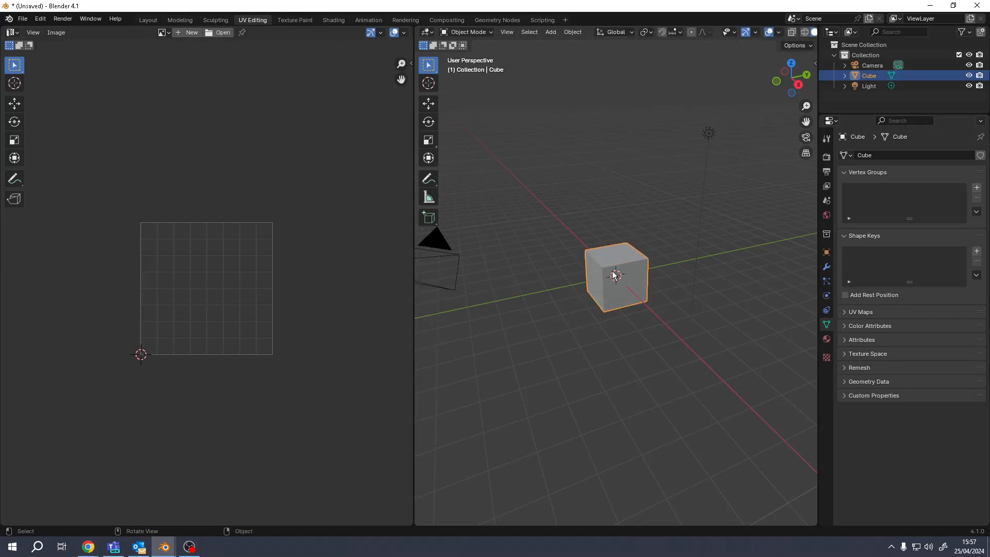
key("Tab")
key("a")
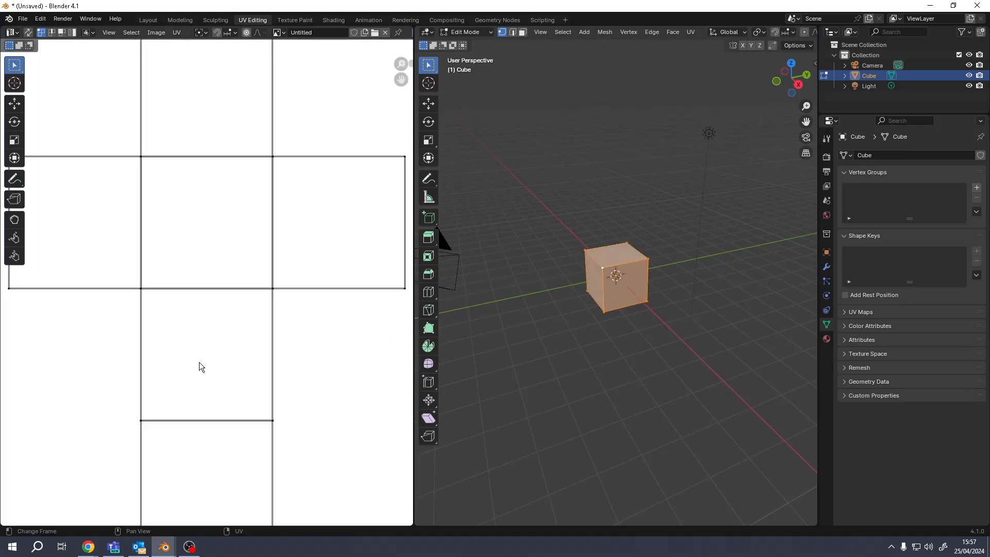
scroll(199, 362, "down", 6)
middle_click_drag(223, 296, 306, 305)
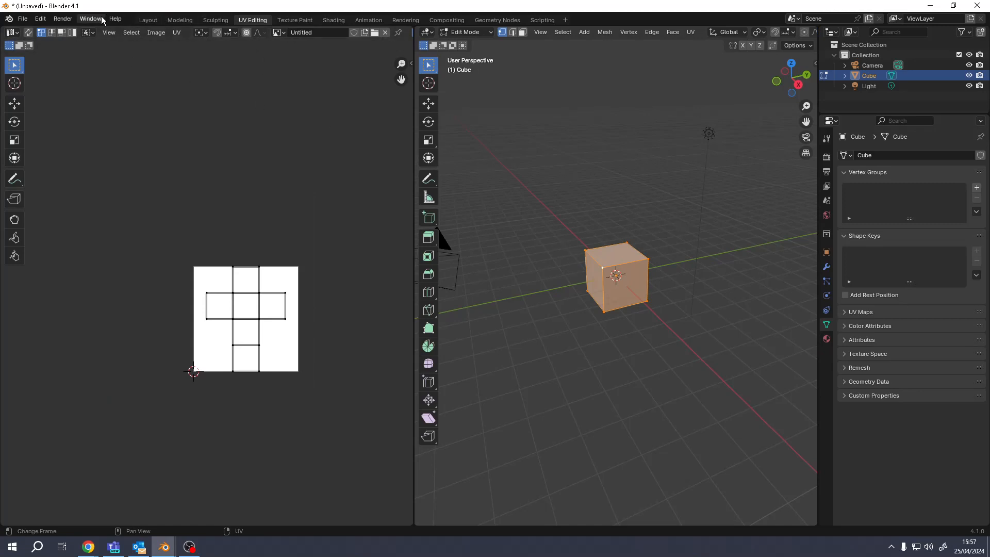
Return to the Layout workspace and switch the cube to Texture Paint mode.
left_click(148, 20)
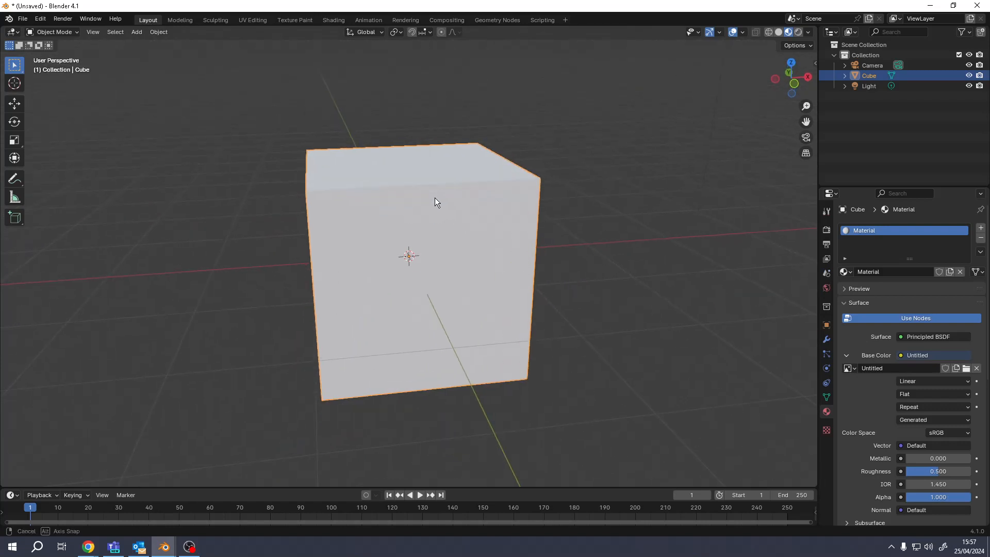
middle_click_drag(434, 201, 81, 68)
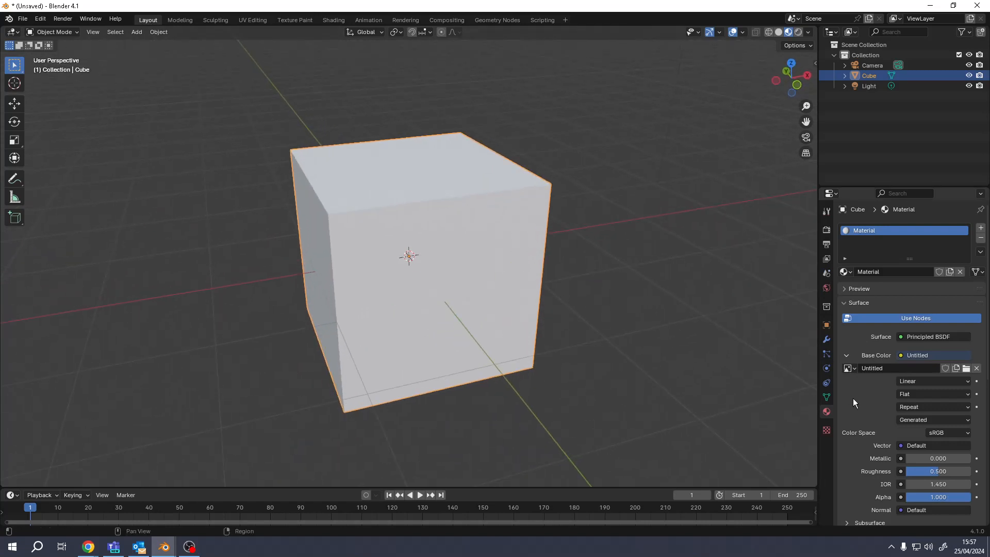
left_click(54, 31)
left_click(55, 101)
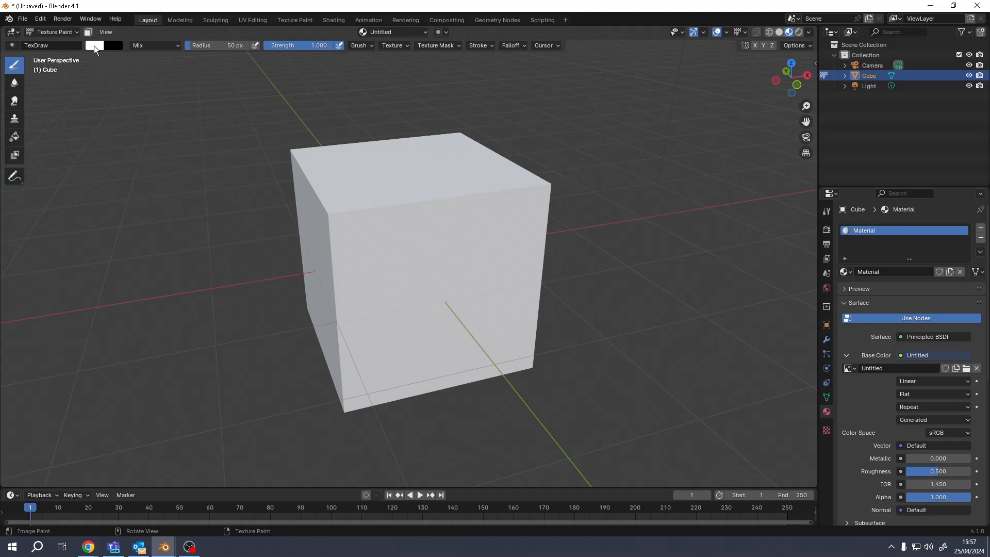
Paint a red smiley face with two eyes and a curved mouth on one side of the cube.
right_click(386, 192)
left_click(421, 238)
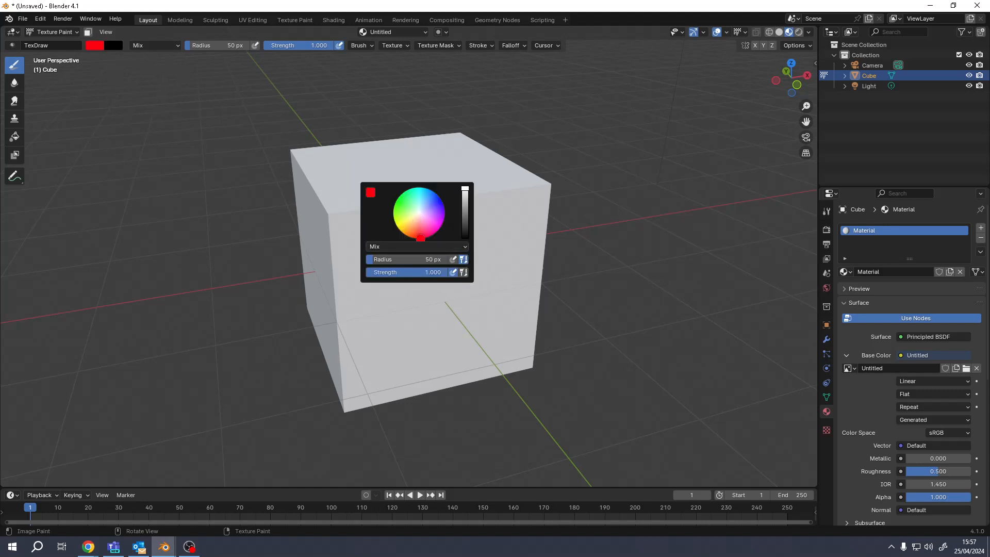
left_click_drag(387, 303, 470, 330)
left_click(412, 235)
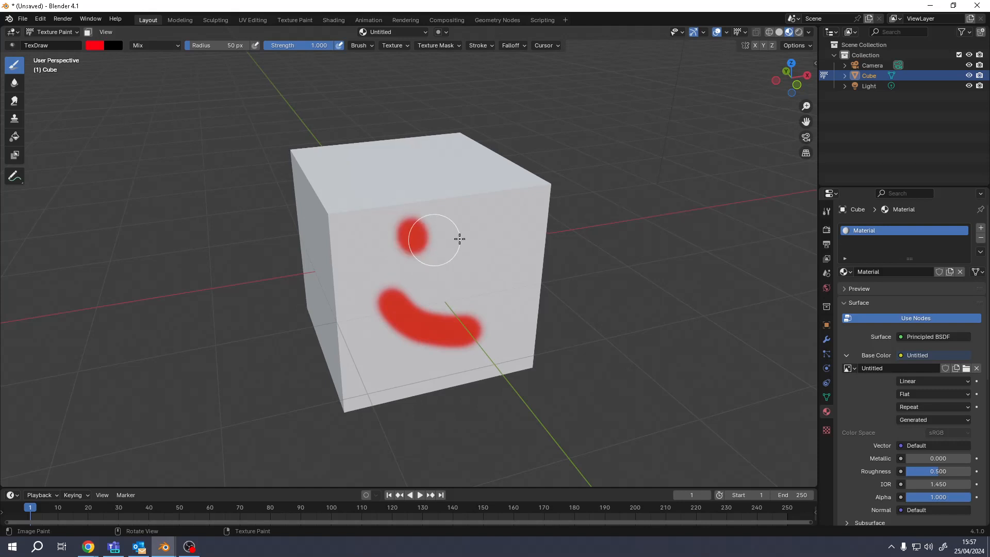
left_click(475, 230)
Paint a red sad face with two eyes and a downturned mouth on the adjacent side of the cube.
mouse_move(524, 252)
middle_mouse_down()
mouse_move(442, 263)
mouse_move(413, 234)
middle_mouse_up()
left_click(400, 211)
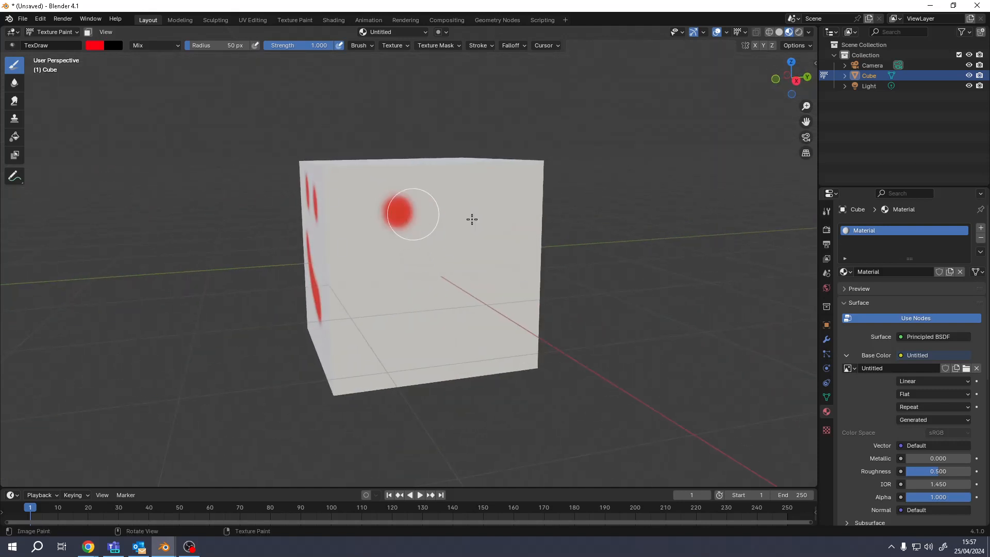
left_click(472, 220)
mouse_move(403, 301)
left_mouse_down()
mouse_move(449, 299)
mouse_move(488, 329)
mouse_move(510, 309)
left_mouse_up()
mouse_move(511, 309)
middle_mouse_down()
mouse_move(387, 308)
mouse_move(530, 325)
middle_mouse_up()
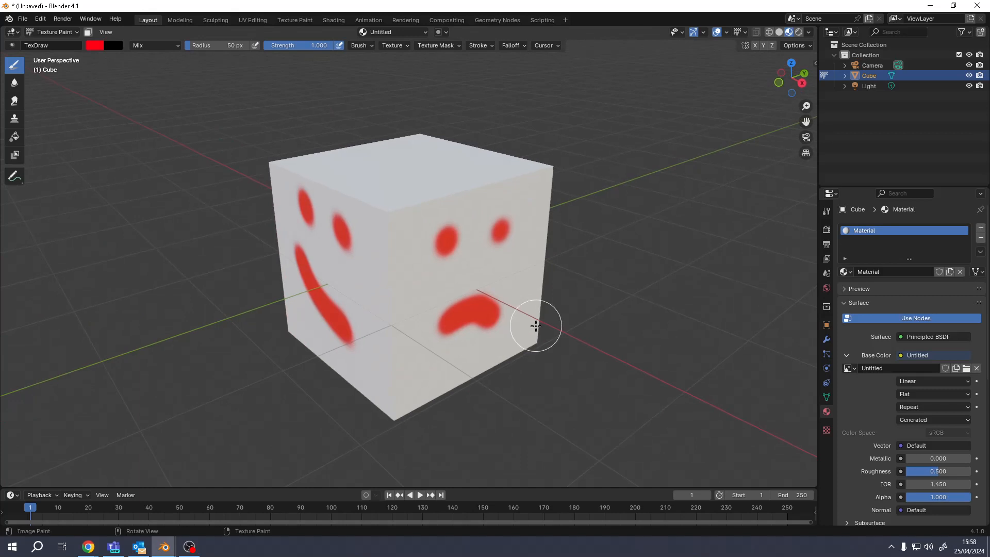
Switch to the UV Editing workspace and show the painted cube in Material Preview shading beside its texture image.
left_click(256, 20)
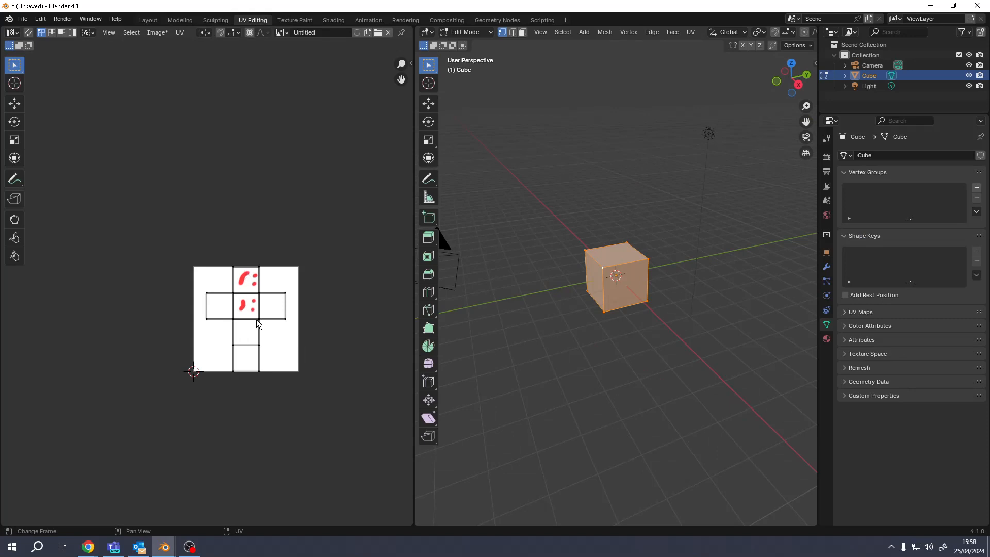
middle_click_drag(602, 274, 651, 284)
scroll(754, 33, "down", 5)
scroll(754, 33, "down", 3)
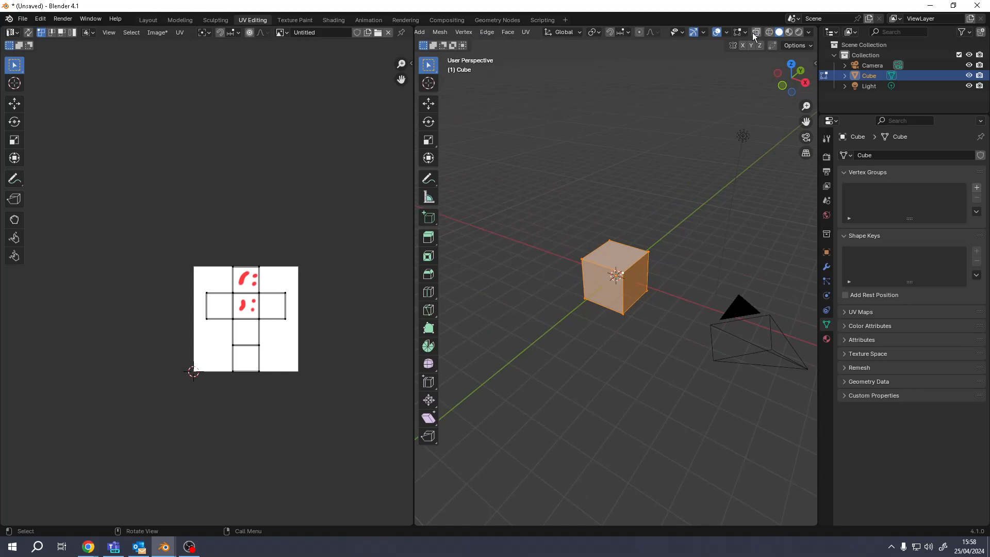
left_click(789, 33)
scroll(633, 322, "up", 5)
middle_click_drag(633, 322, 601, 230)
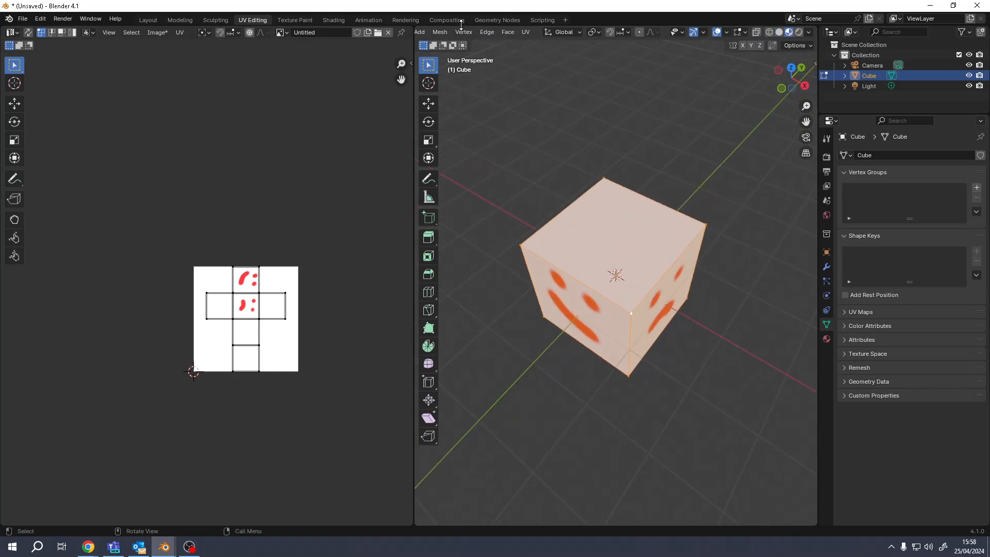
Switch the cube to Texture Paint mode in this workspace and paint a thick red ring on its top face.
scroll(456, 33, "up", 8)
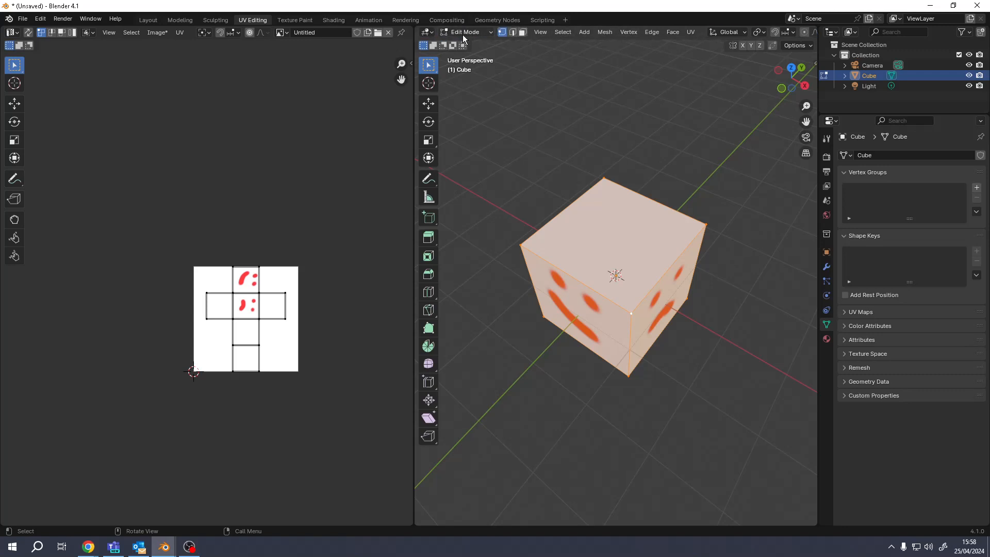
left_click(464, 32)
left_click(469, 100)
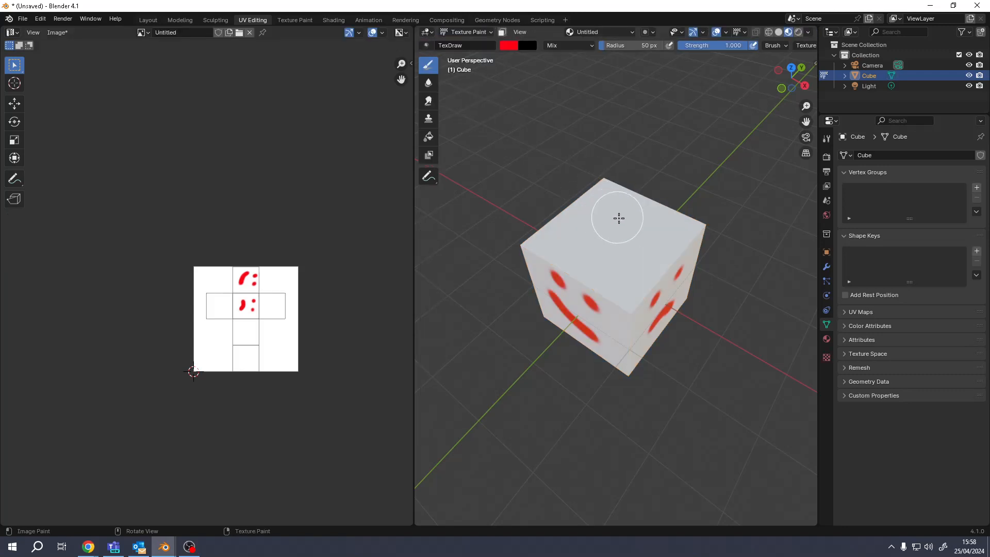
mouse_move(608, 212)
left_mouse_down()
mouse_move(587, 250)
mouse_move(658, 273)
mouse_move(617, 210)
mouse_move(575, 227)
left_mouse_up()
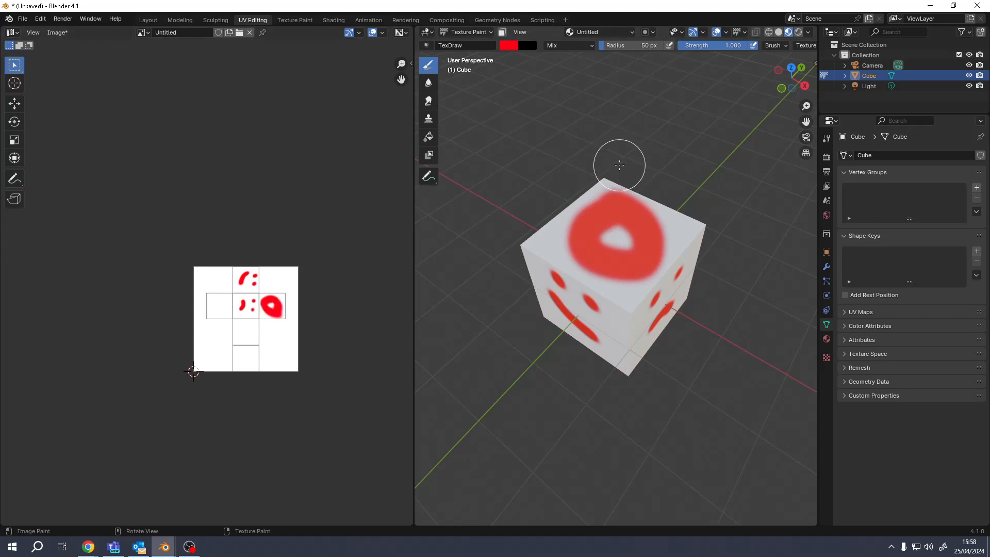
Start a new file without saving the painted cube or its modified image.
key("Tab")
key("ctrl+n")
left_click(616, 169)
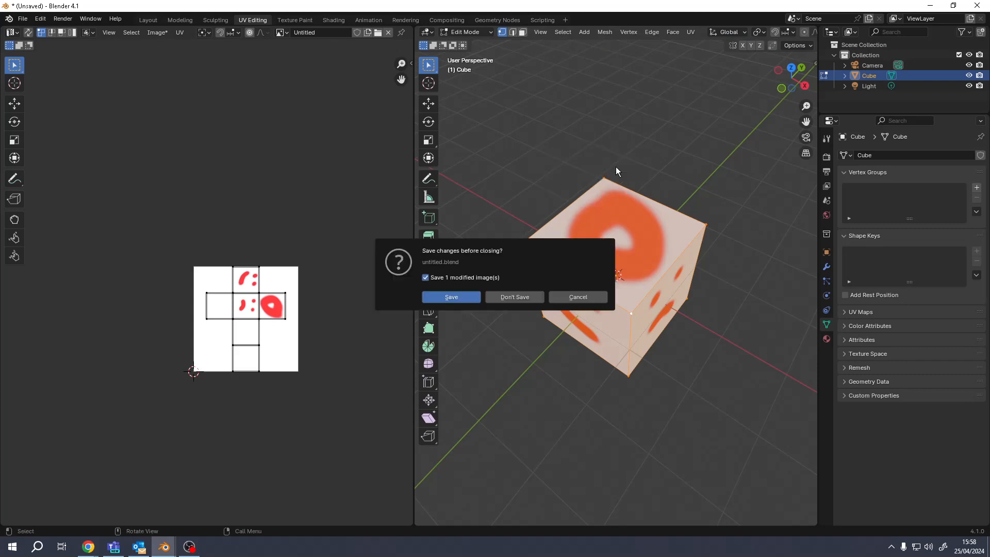
left_click(520, 299)
Add a level 2 subdivision to the default cube and shade it smooth.
middle_click_drag(528, 299, 564, 237)
scroll(441, 287, "up", 4)
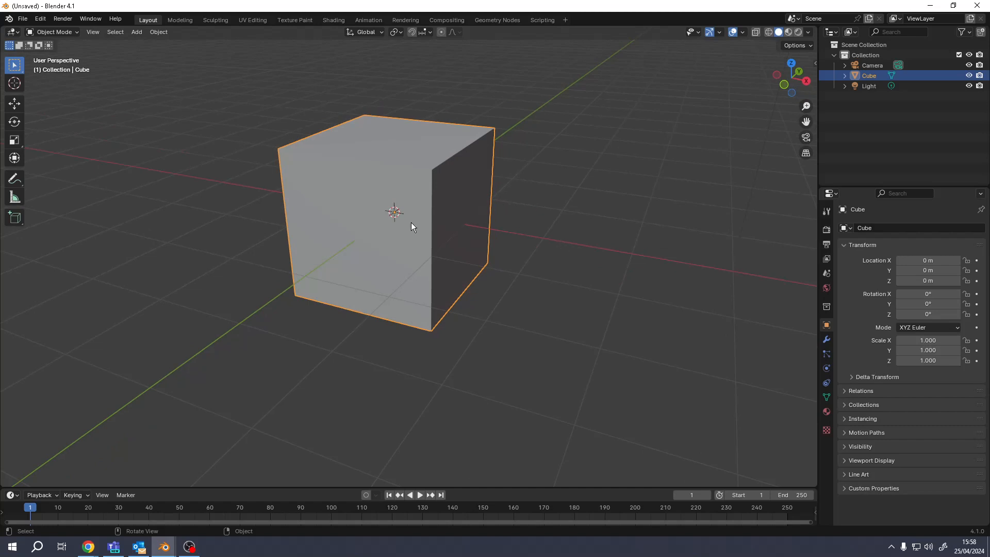
middle_click_drag(410, 222, 395, 212)
key("ctrl+2")
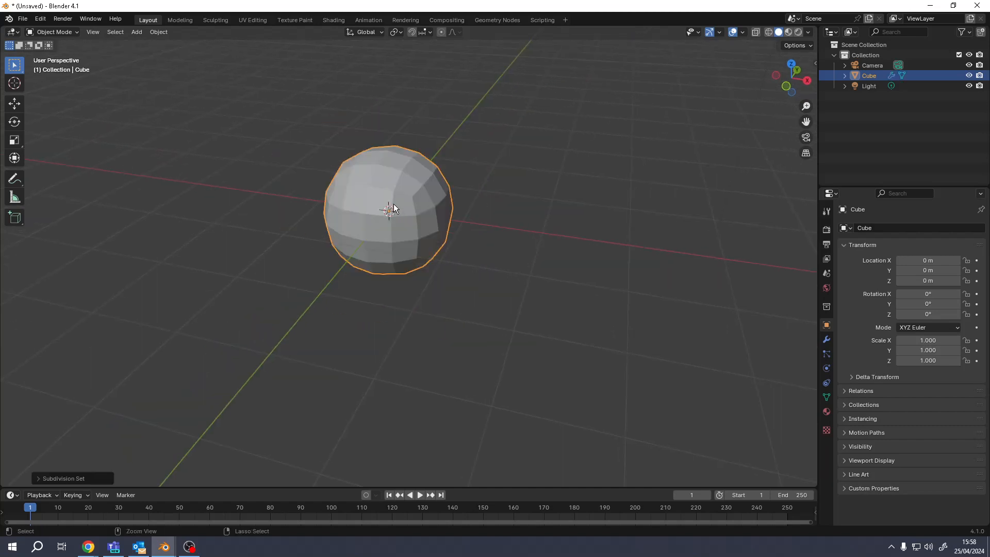
right_click(399, 178)
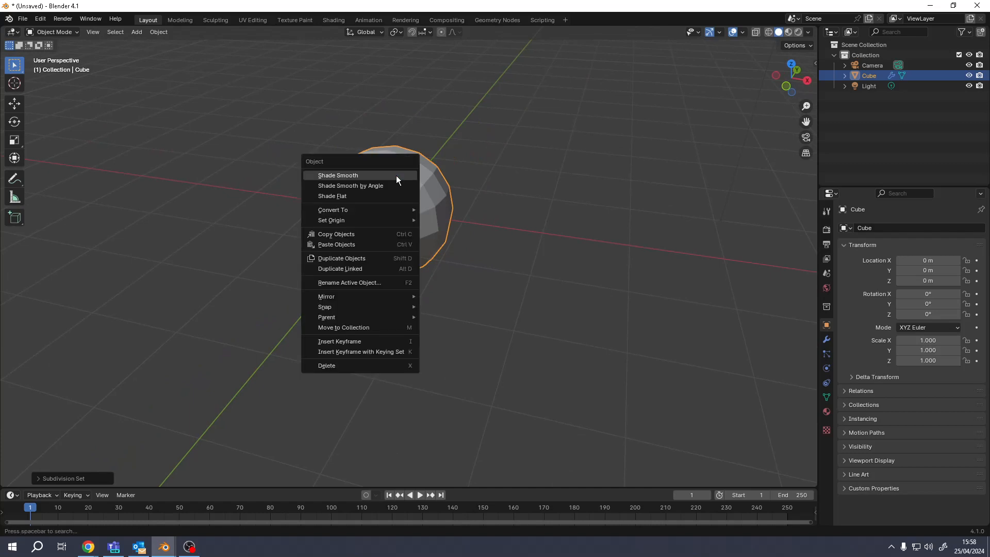
left_click(364, 174)
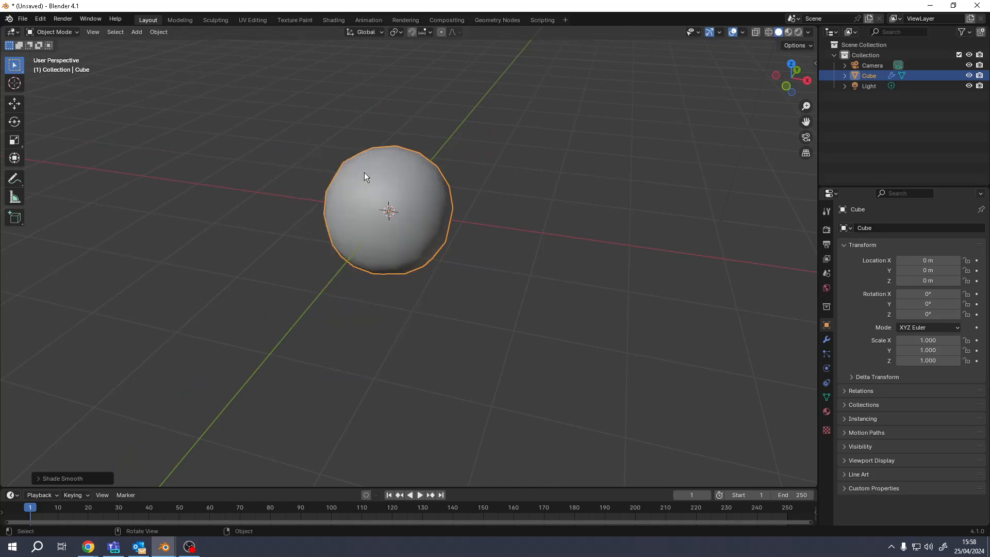
Put the cube in Edit Mode and add a Mirror modifier after its Subdivision modifier.
key("Tab")
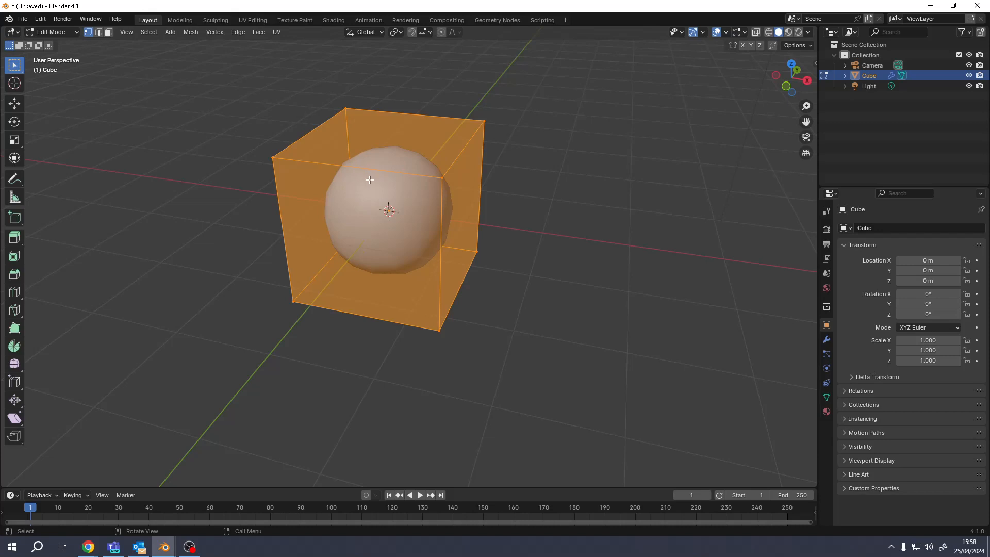
middle_click_drag(370, 184, 376, 164)
scroll(381, 185, "down", 4)
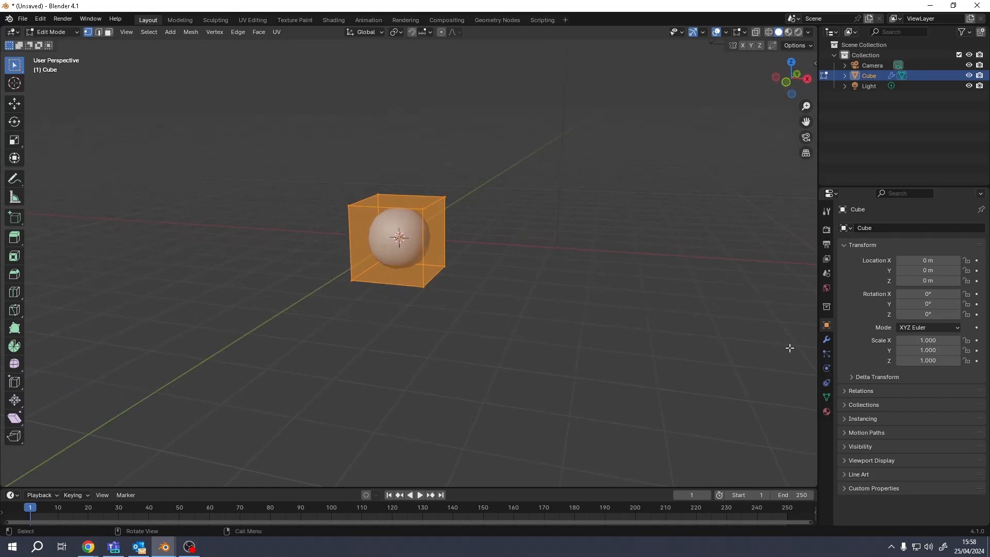
left_click(826, 340)
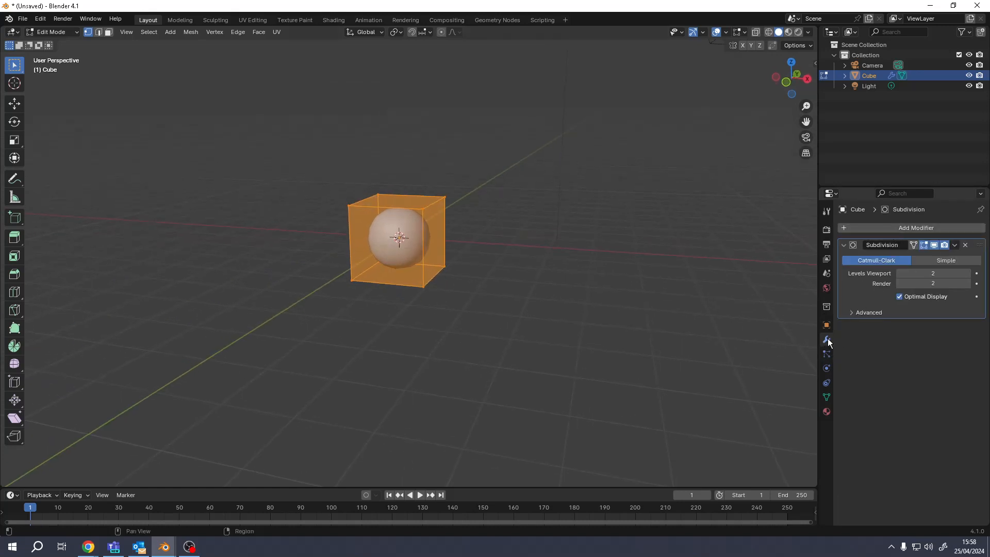
left_click(902, 228)
mouse_move(890, 229)
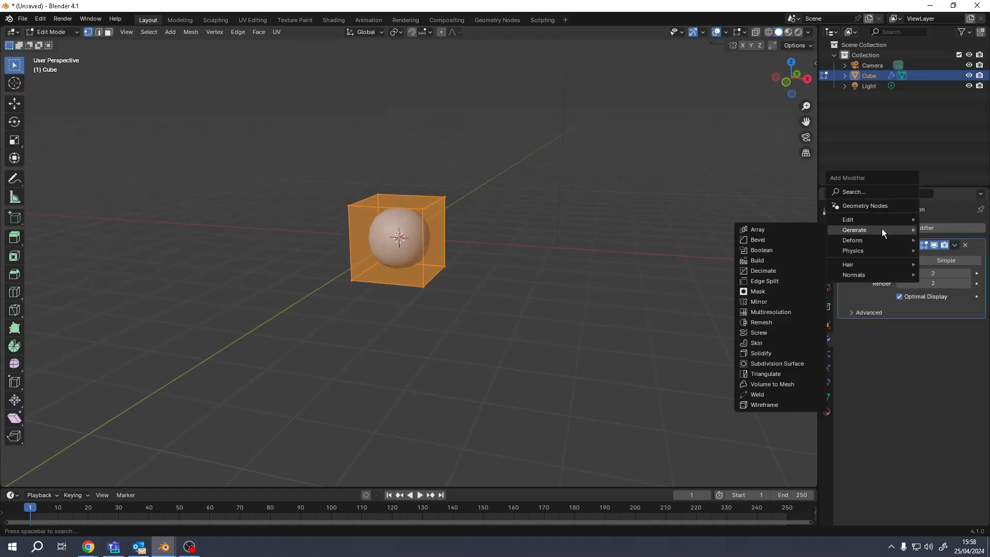
left_click(759, 302)
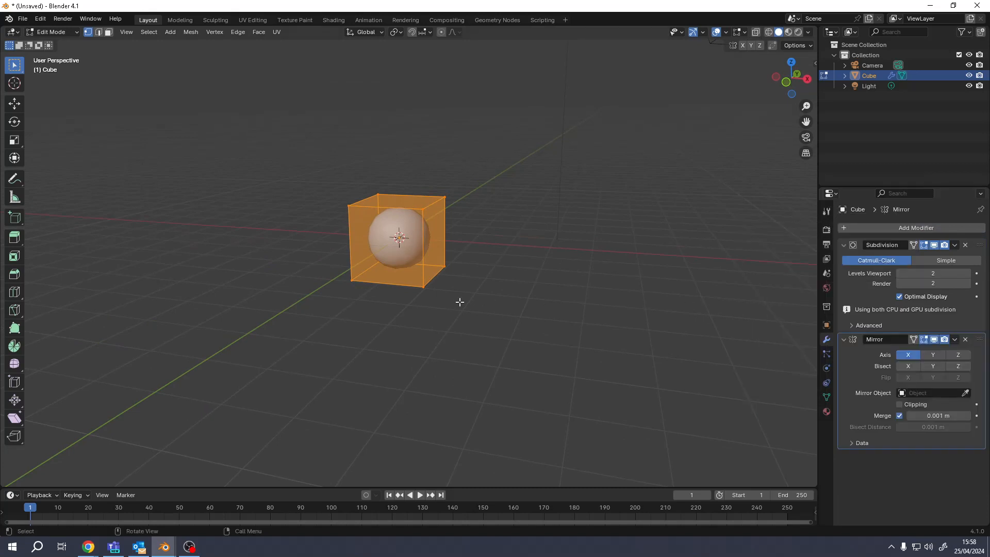
Try extruding the cube's X-side face about 3 m outward to test the mirroring.
key("3")
left_click(437, 244)
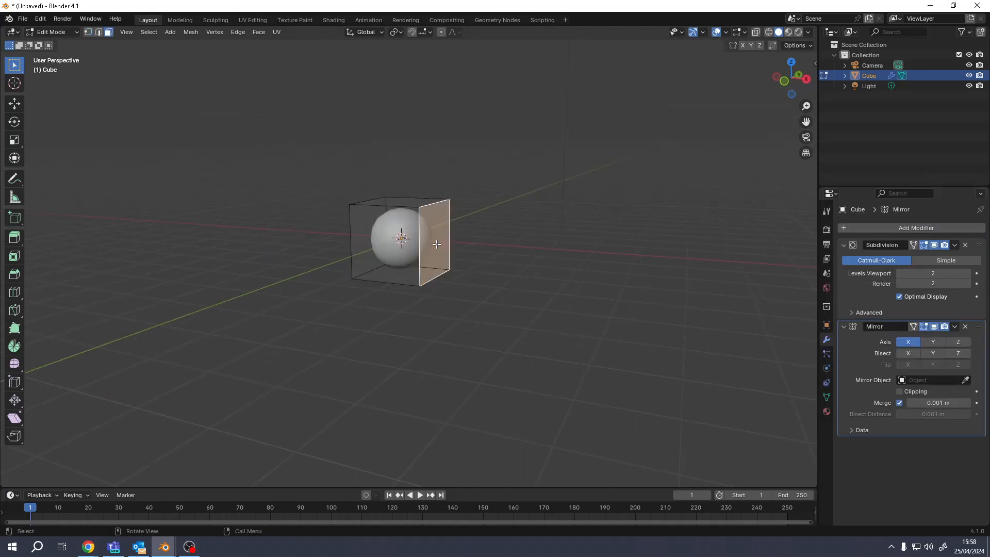
key("e")
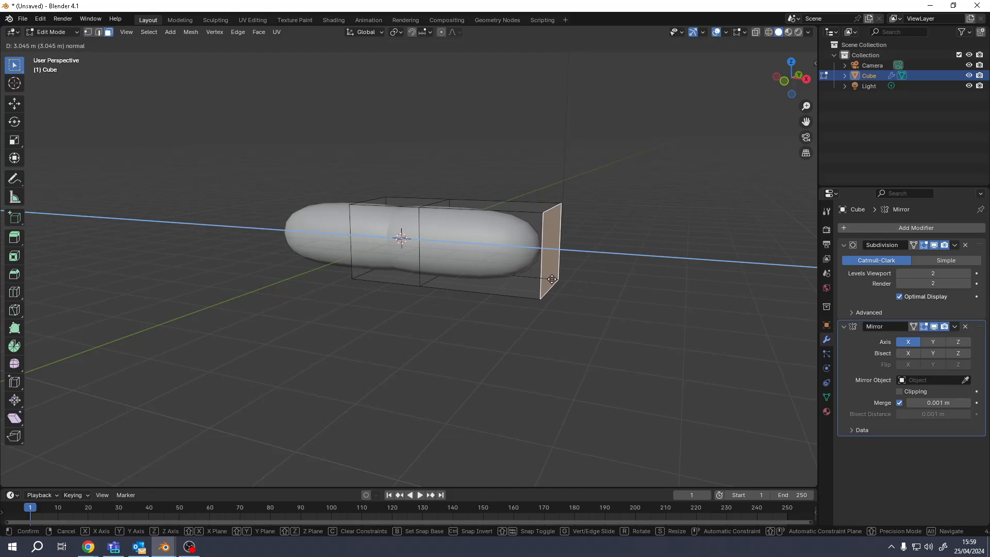
right_click(551, 280)
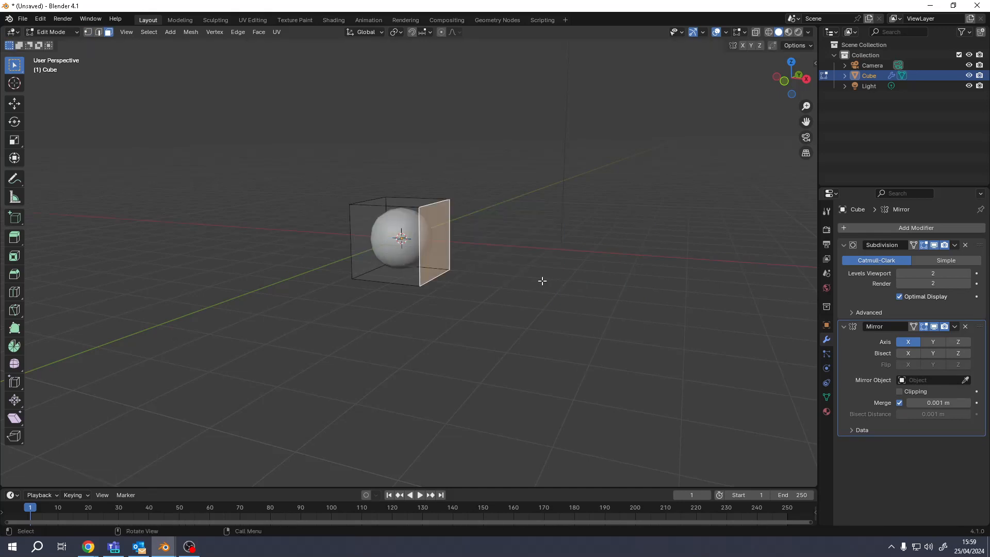
key("Tab")
key("Tab")
left_click(390, 246)
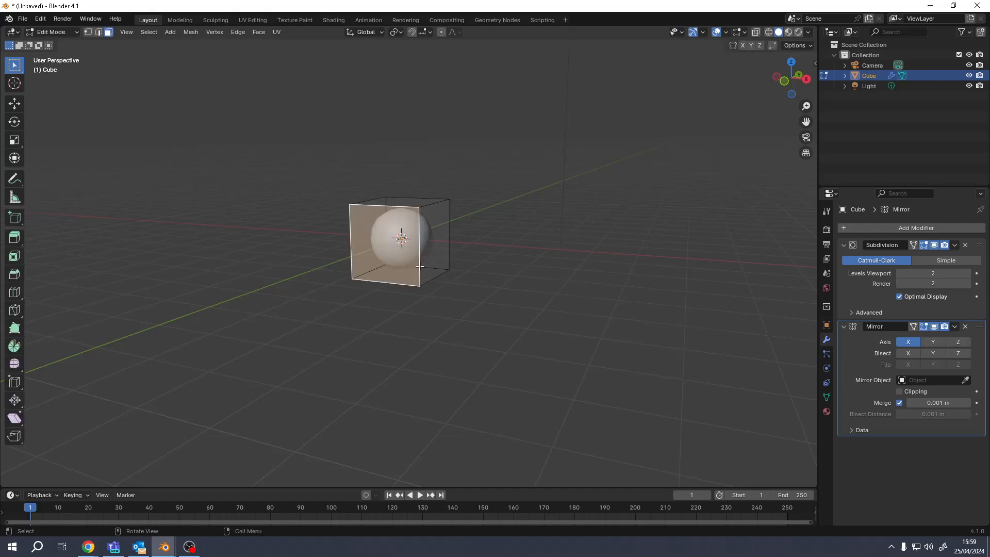
key("1")
left_click(419, 205)
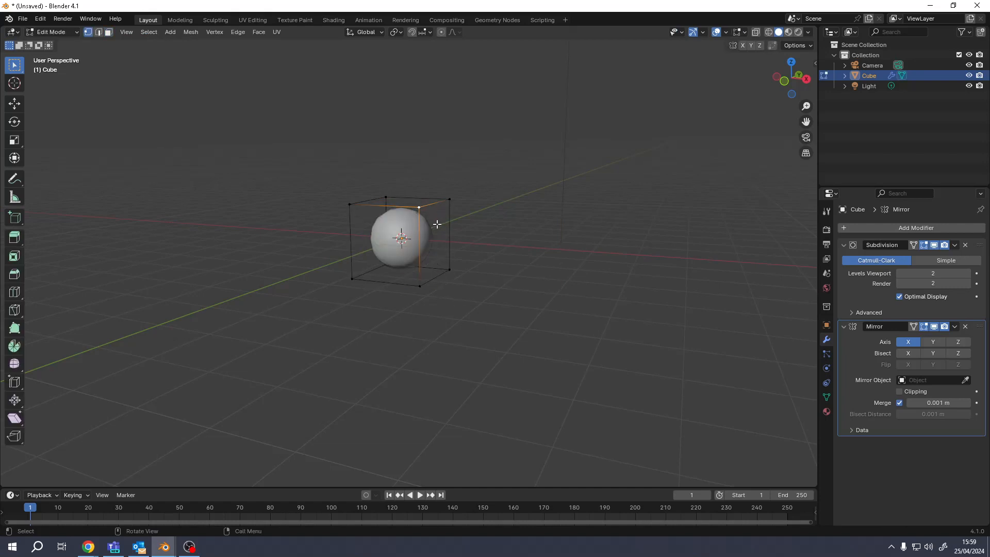
Extrude the cube's bottom face downward, scale it down, and extrude it about 0.6 m further as a narrow neck.
key("3")
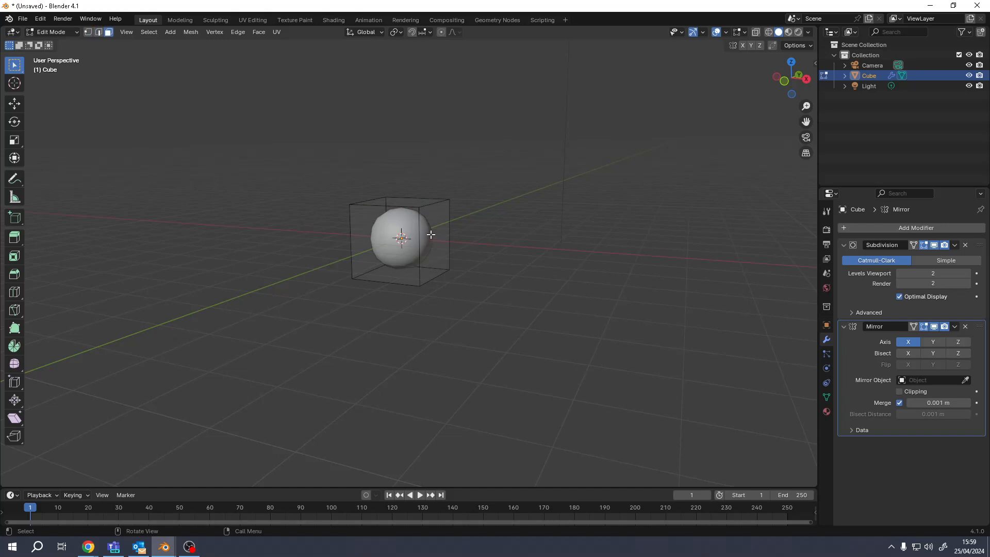
left_click(431, 235)
middle_click_drag(434, 240, 422, 290)
left_click(406, 288)
key("e")
left_click(485, 346)
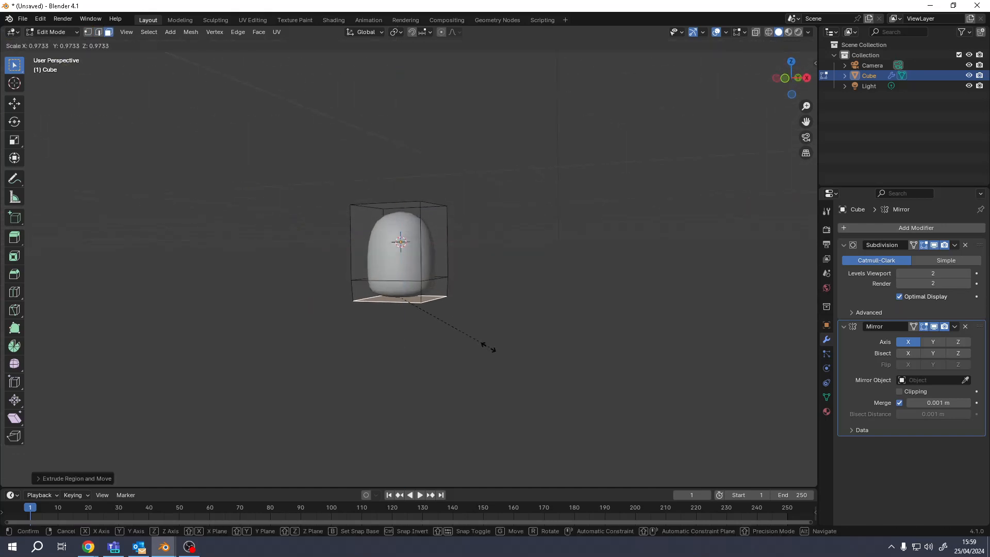
key("s")
left_click(427, 315)
key("g")
key("z")
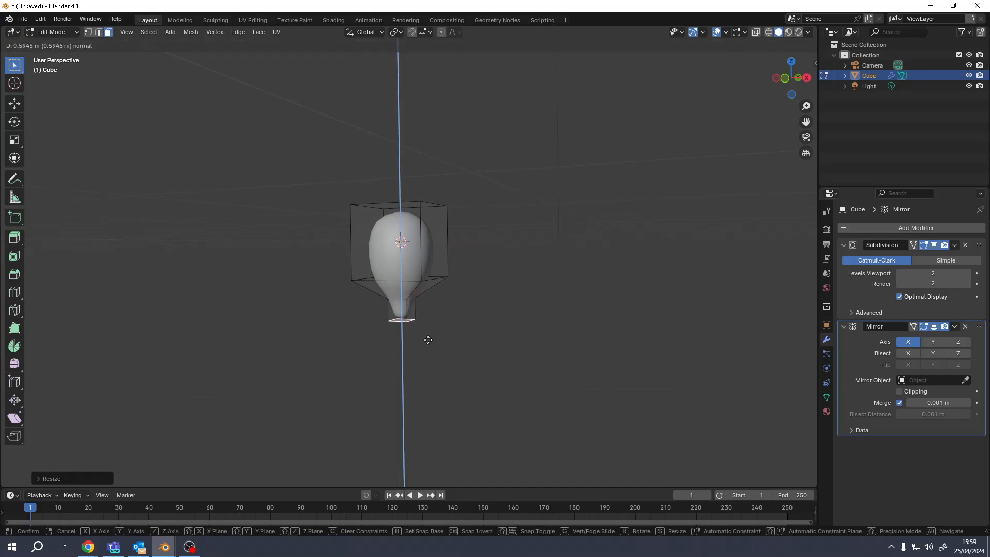
left_click(434, 342)
Extrude the neck's end face about 0.4 m, scale it up, and extrude it down again into a long body.
key("e")
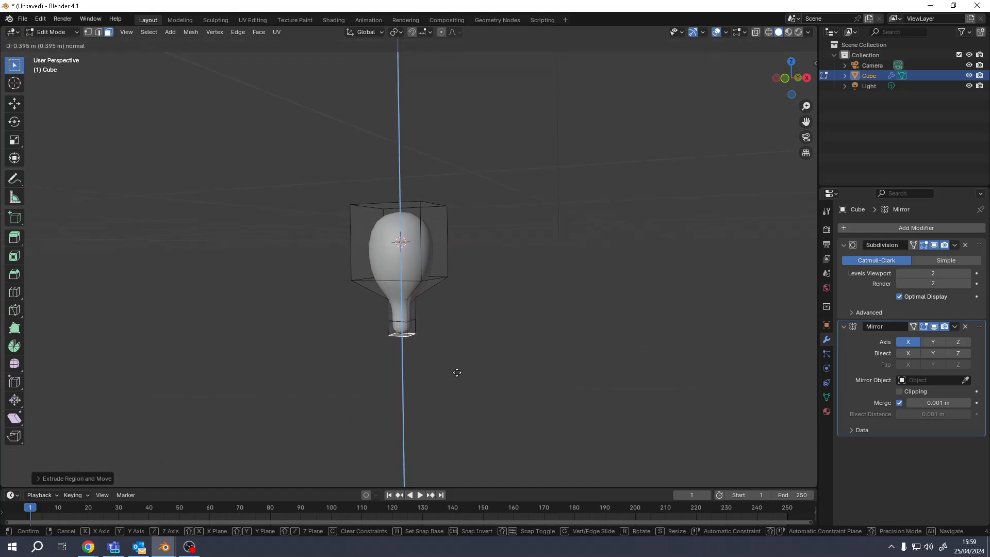
left_click(464, 377)
key("s")
left_click(598, 407)
key("e")
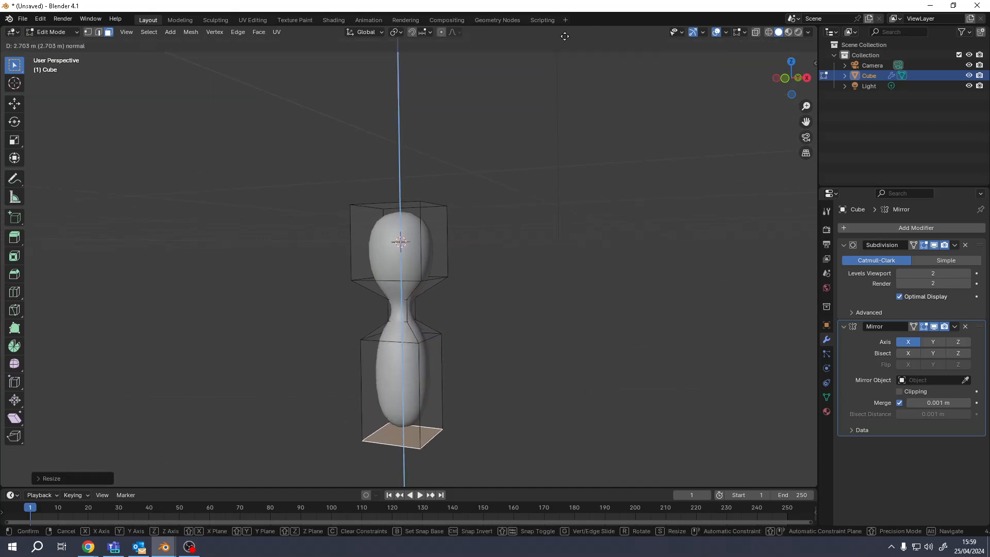
left_click(540, 479)
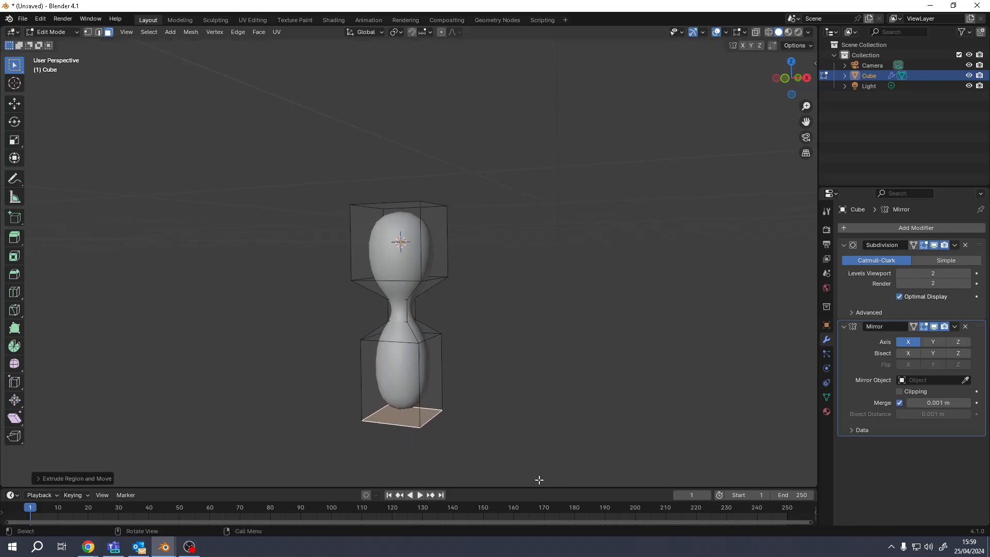
Extrude the head's front face in place, scale it down to a small square, and move it slightly downward.
middle_click_drag(540, 479, 467, 439)
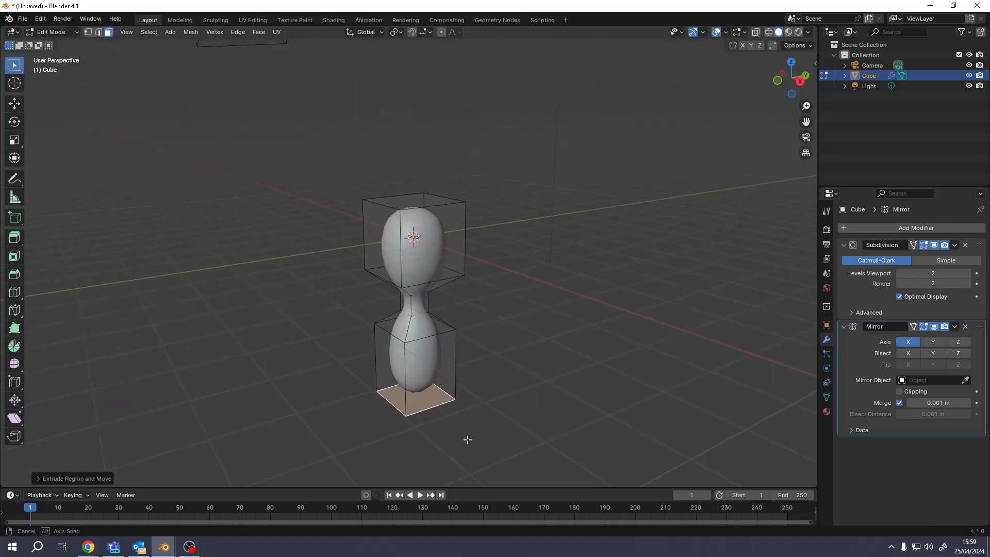
left_click(387, 256)
key("e")
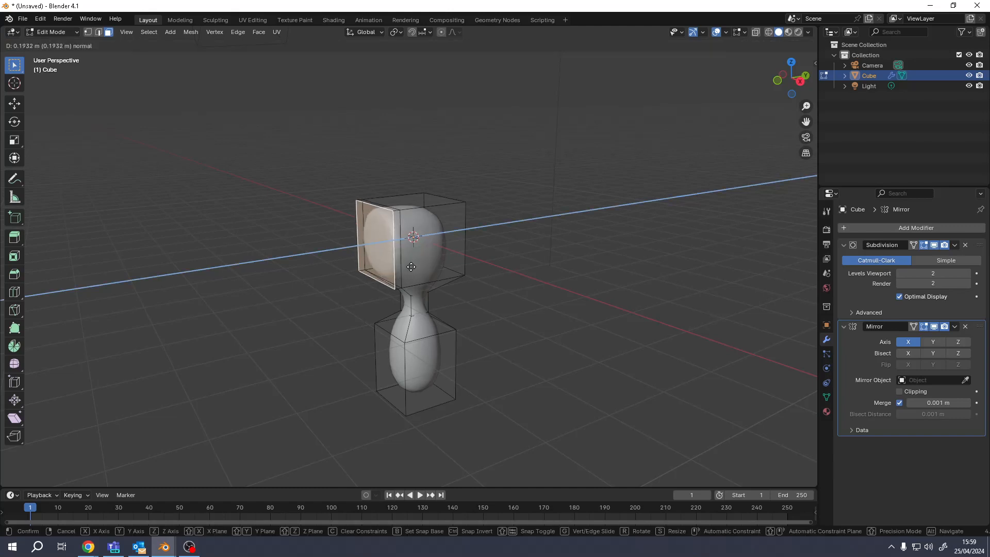
right_click(408, 269)
key("s")
left_click(390, 267)
key("g")
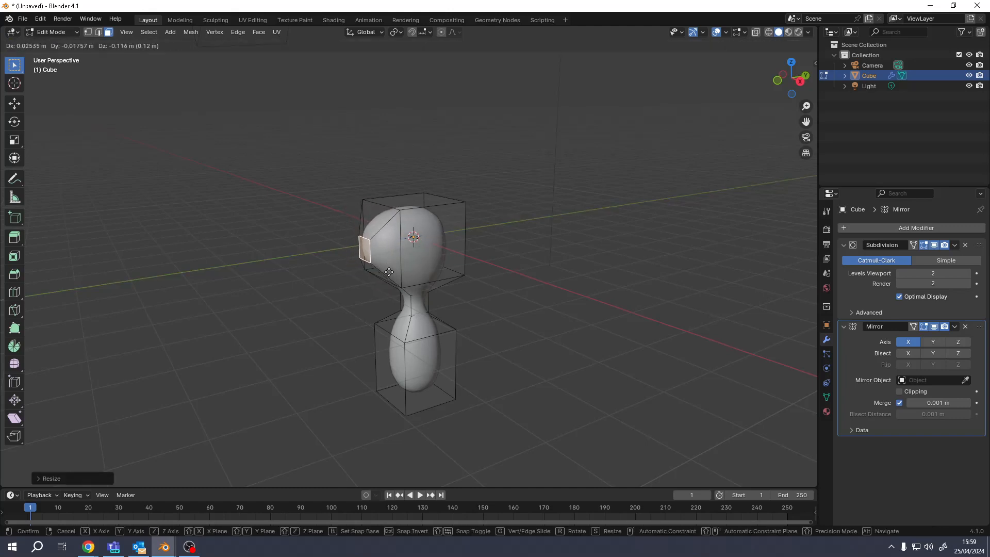
left_click(390, 280)
Extrude the head's X-side face in place, scale it to about half size, and extrude it about 0.4 m outward.
middle_click_drag(390, 280, 435, 244)
left_click(436, 244)
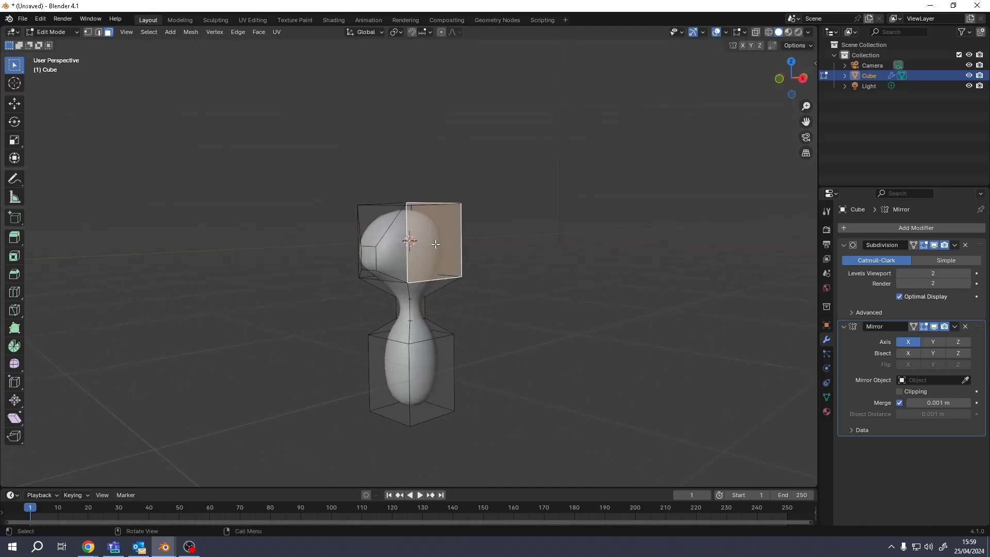
key("e")
right_click(453, 260)
key("s")
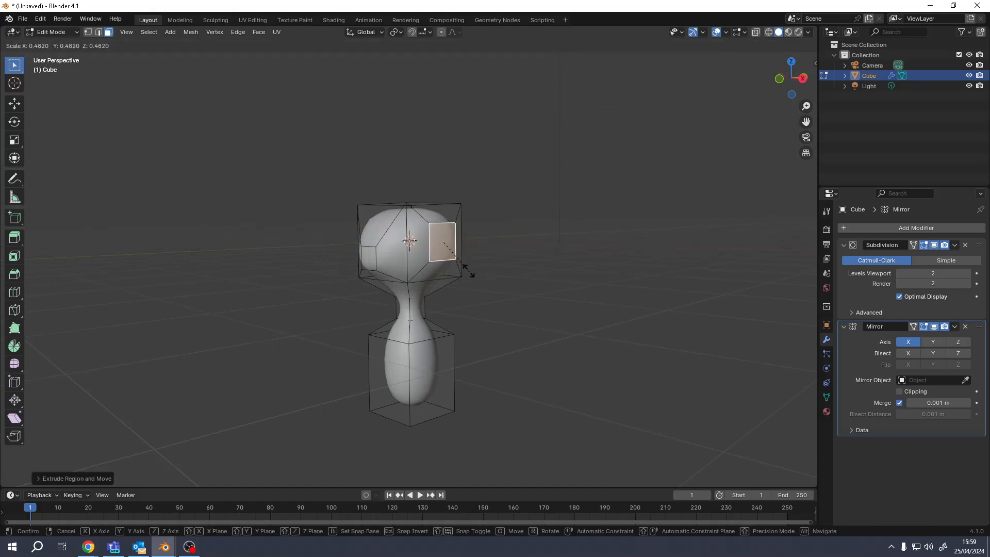
left_click(463, 263)
middle_click_drag(463, 264, 493, 272)
key("e")
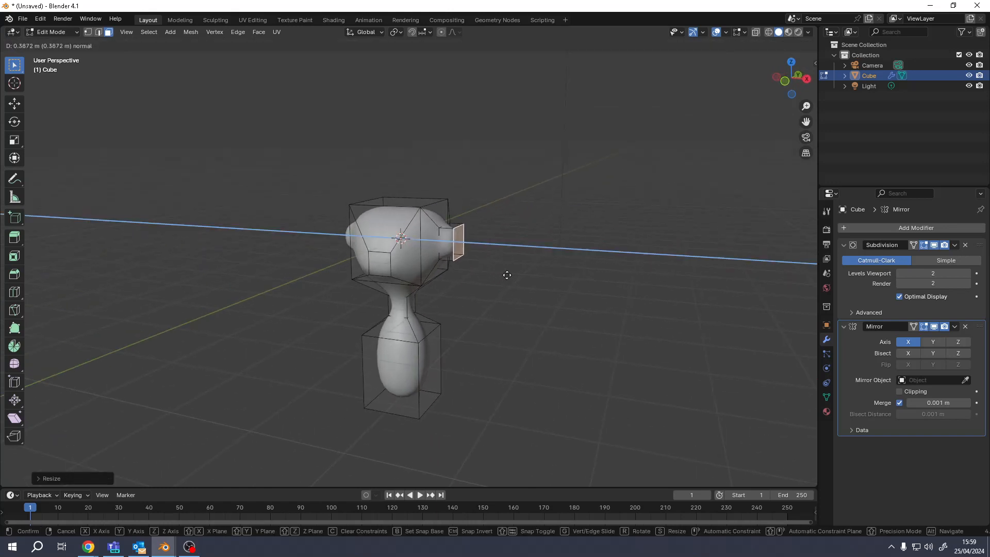
left_click(506, 276)
Move the body's bottom face up along Z to shorten the torso to roughly half its length.
left_click(446, 226)
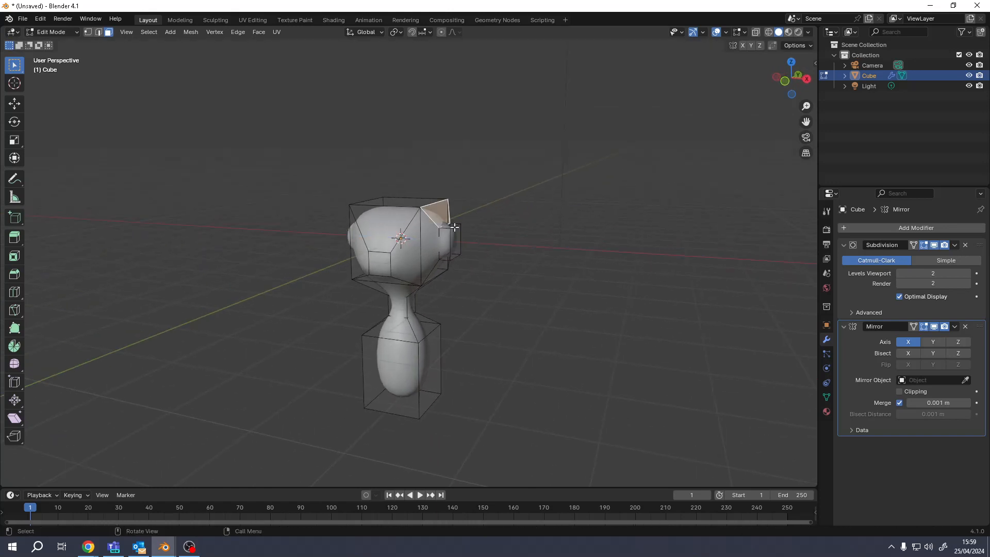
left_click(457, 228)
middle_click_drag(472, 246, 461, 283)
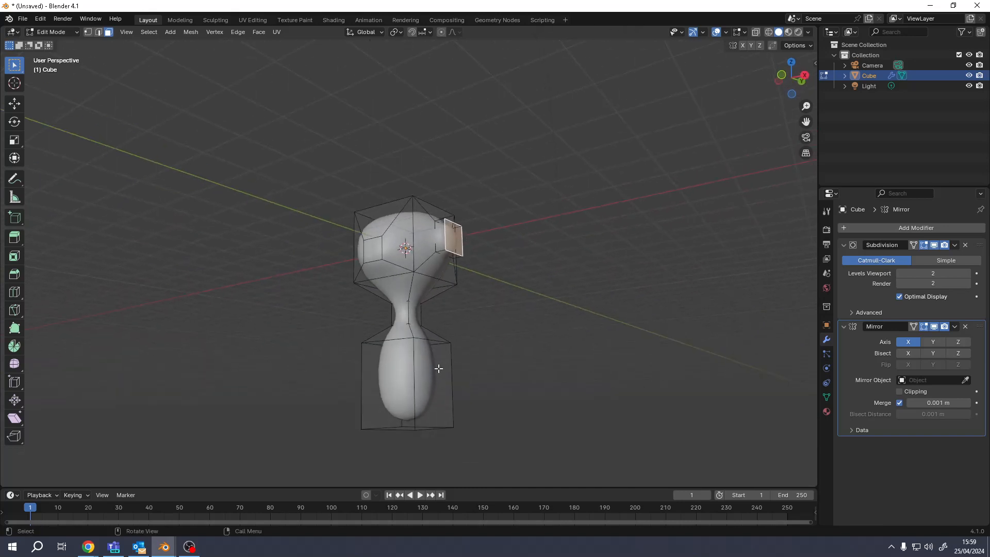
left_click(437, 378)
middle_click_drag(436, 377, 409, 446)
left_click(412, 427)
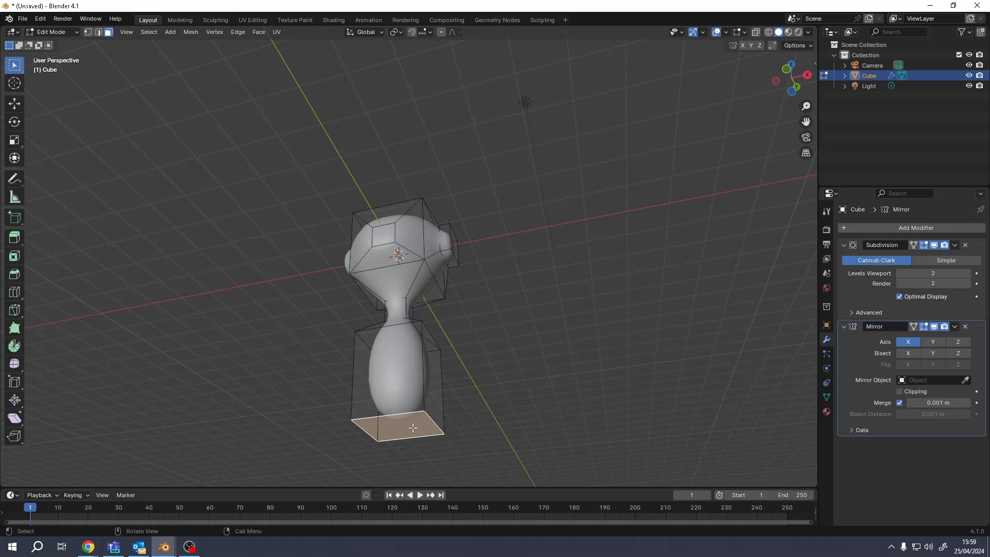
key("g")
key("z")
left_click(401, 399)
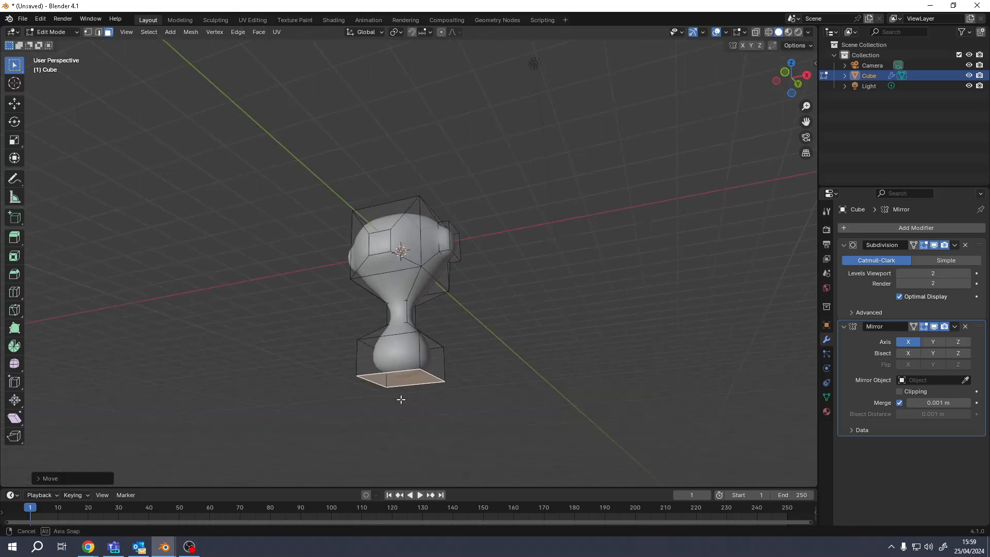
Extrude the torso's X-side face about 0.8 m outward, scale it down, and extrude it further as an arm.
middle_click_drag(401, 399, 364, 418)
left_click(431, 360)
key("e")
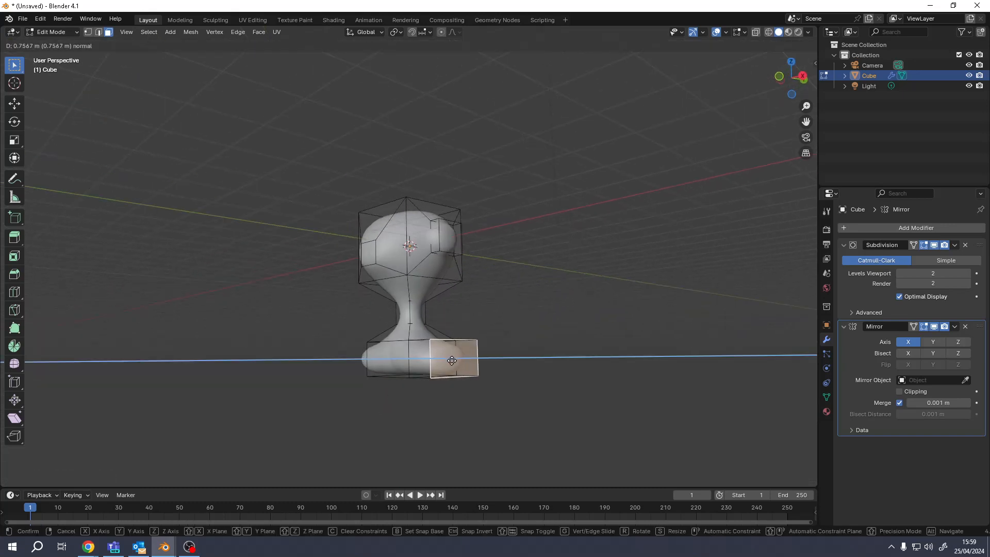
left_click(454, 362)
key("s")
left_click(479, 376)
key("e")
left_click(530, 388)
Scale the arm's end face to about 0.75 along Y and extrude it further outward to lengthen the arm.
middle_click_drag(529, 389, 467, 446)
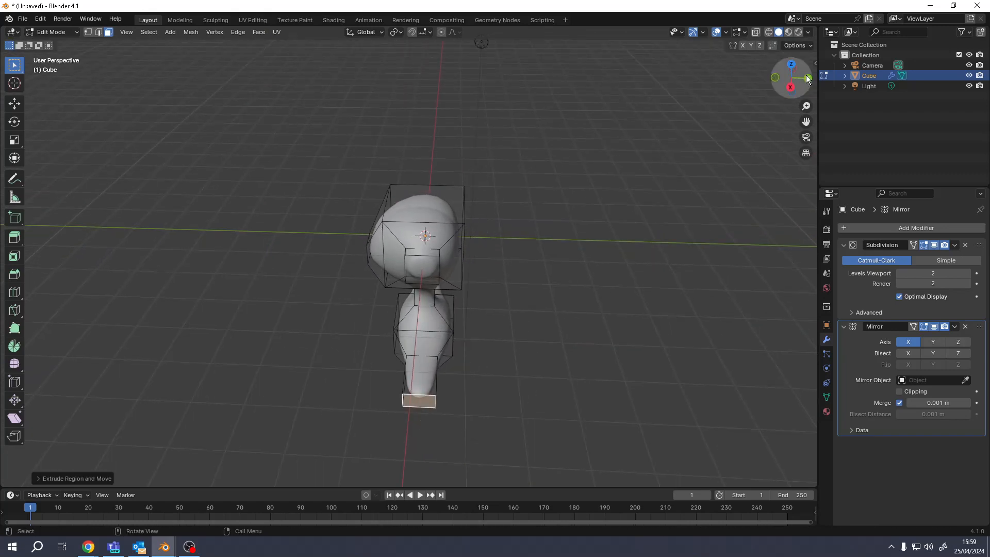
key("s")
key("y")
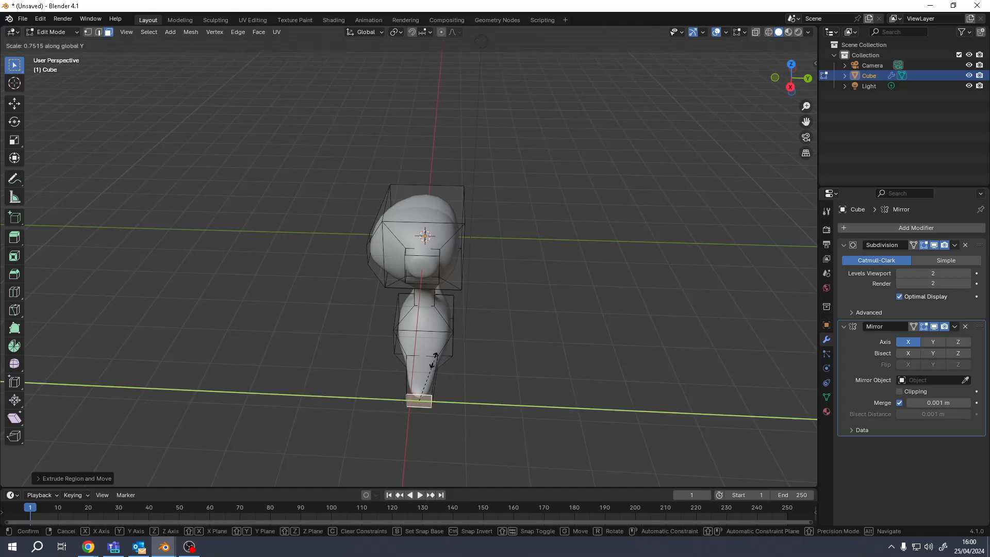
left_click(433, 360)
key("e")
left_click(426, 432)
Extrude the torso's bottom face downward in two segments and scale its end face down slightly.
middle_click_drag(426, 434, 431, 341)
left_click(404, 375)
key("e")
left_click(410, 485)
key("e")
left_click(447, 388)
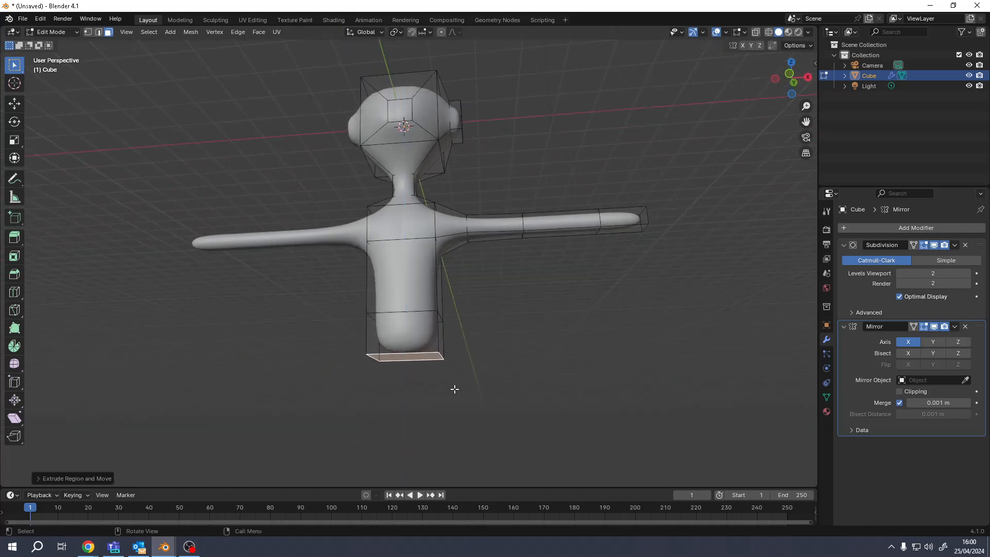
key("s")
left_click(438, 380)
Extrude the lowest torso segment's X-side face outward as a hip, and extrude the hip's underside about 0.5 m down.
middle_click_drag(442, 382, 474, 330)
left_click(426, 331)
key("e")
left_click(448, 352)
left_click(440, 345)
key("e")
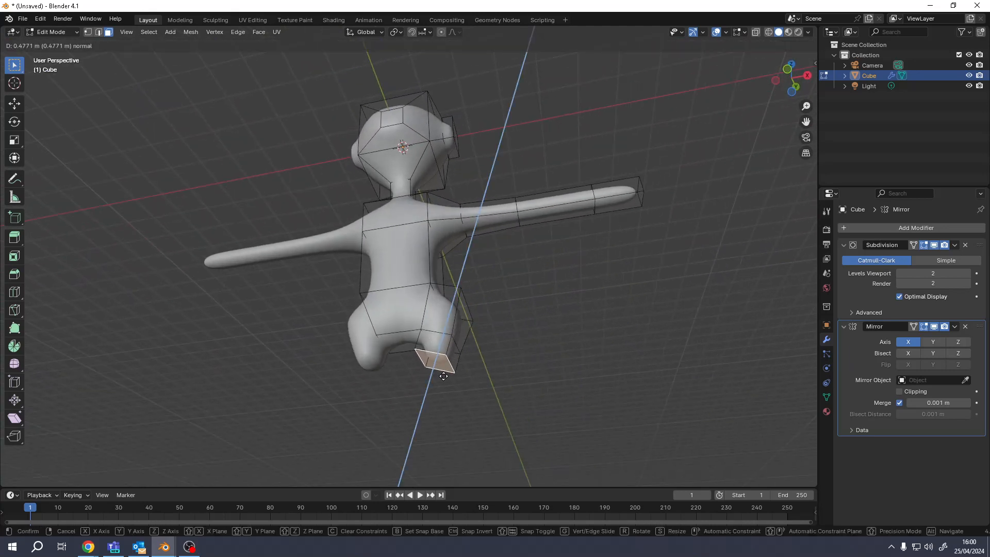
left_click(444, 377)
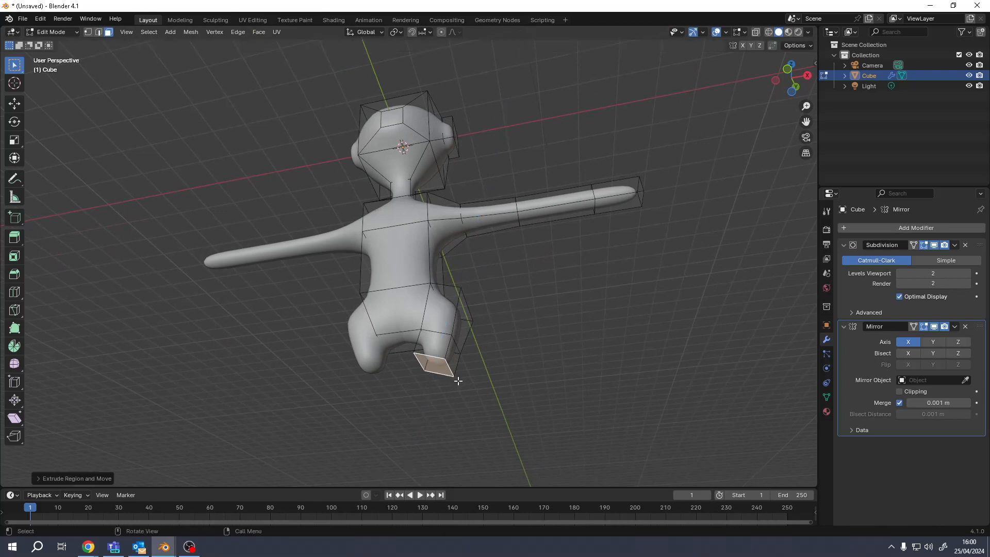
Rotate the leg's end face about the Y axis to level it and move it along Y.
key("r")
key("y")
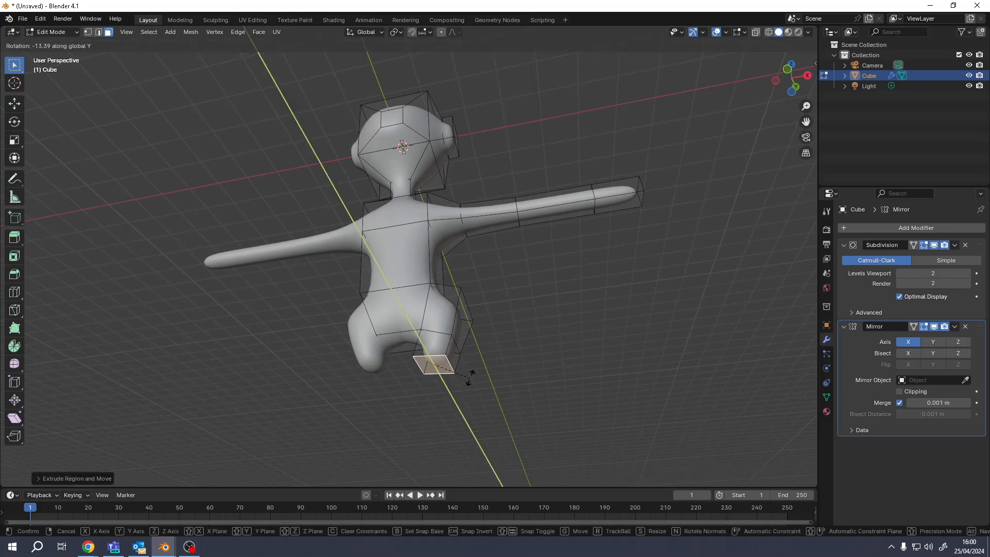
left_click(475, 374)
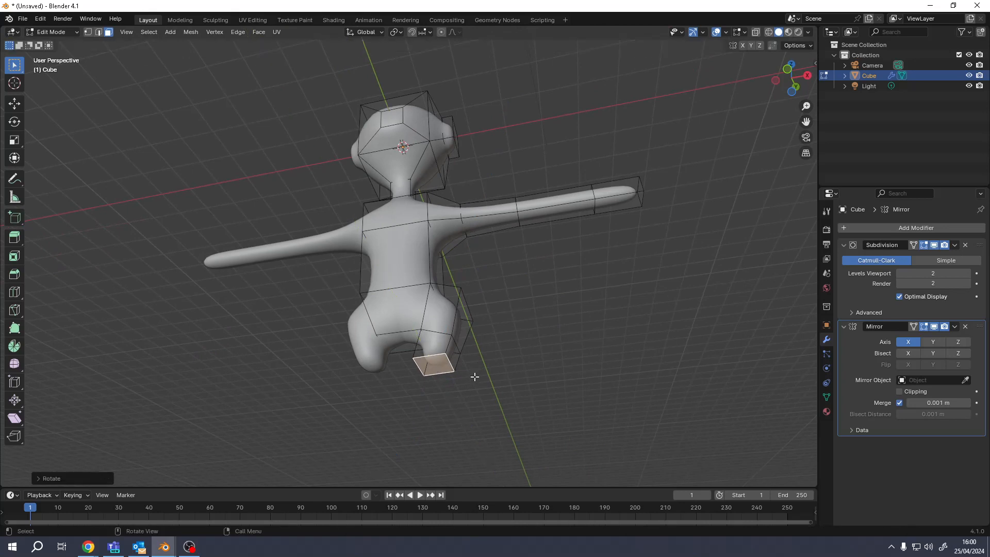
middle_click_drag(473, 376, 491, 389)
key("g")
key("y")
left_click(506, 407)
Extrude the leg's end face about 1.2 m down, and extrude it about 0.2 m more as a short knee segment.
key("e")
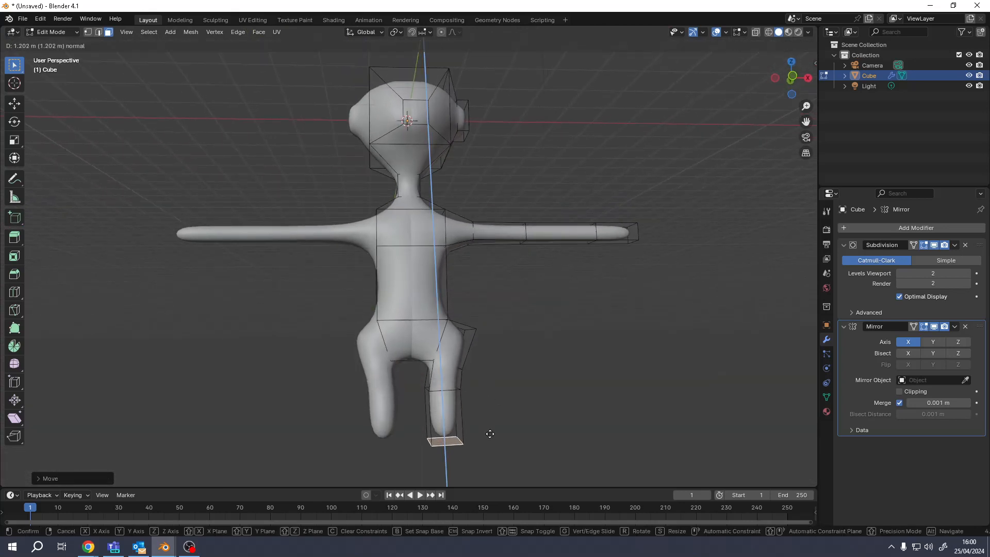
left_click(485, 434)
middle_click_drag(484, 434, 469, 345, "shift")
key("e")
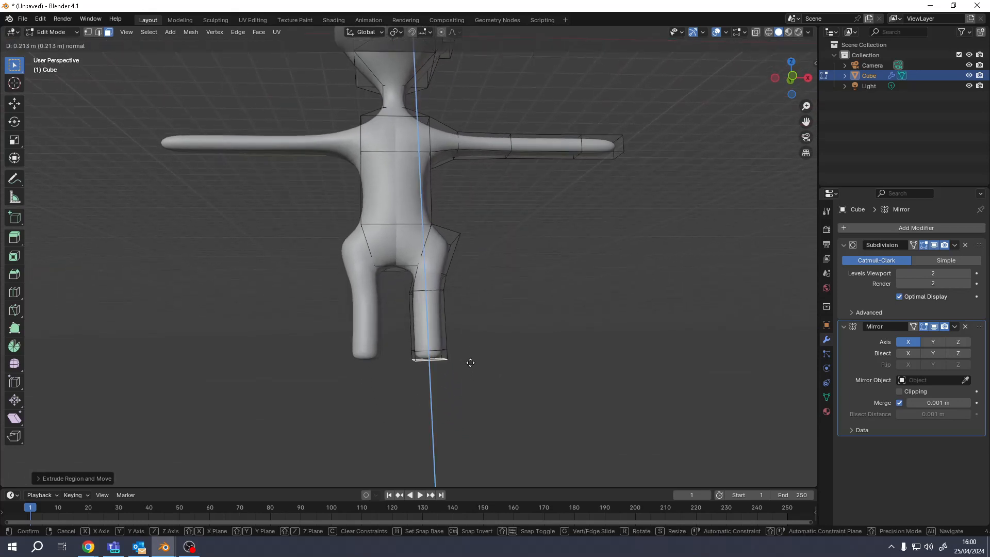
left_click(471, 363)
Scale the knee's end face down slightly and extrude it downward as the lower leg with a short ankle segment.
key("s")
left_click(475, 378)
key("e")
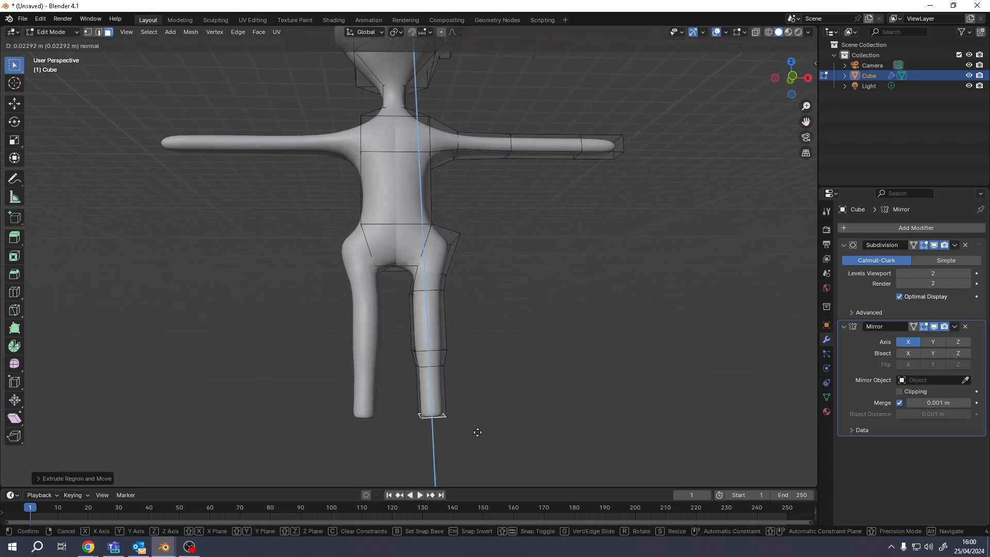
left_click(454, 447)
Extrude the ankle's front face forward as a foot and its rear face slightly backward as a heel.
middle_click_drag(447, 424, 580, 409)
key("e")
left_click(522, 420)
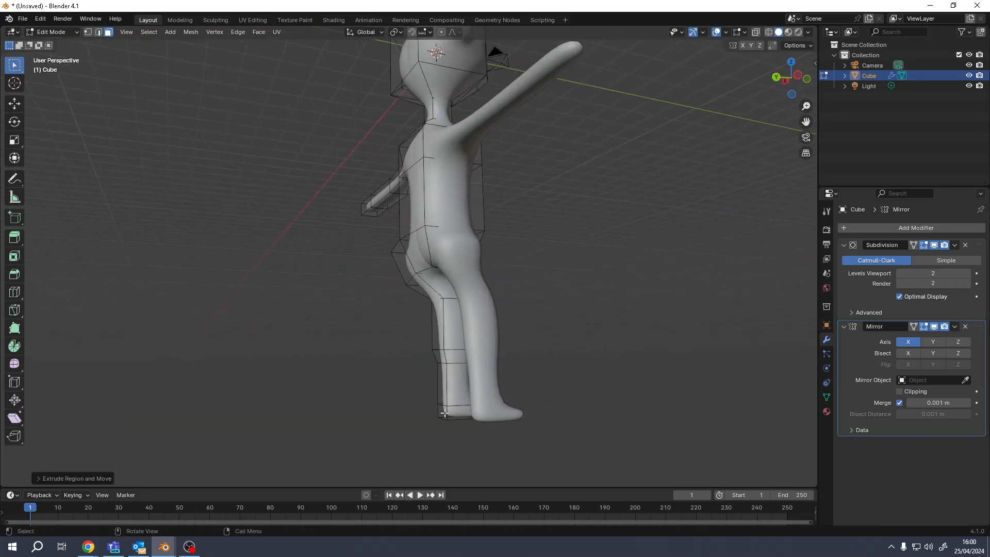
left_click(442, 412)
key("e")
left_click(436, 359)
Move the hip's upper outer edge inward along X to slim the hip, and return to Object Mode.
middle_click_drag(436, 356, 262, 385)
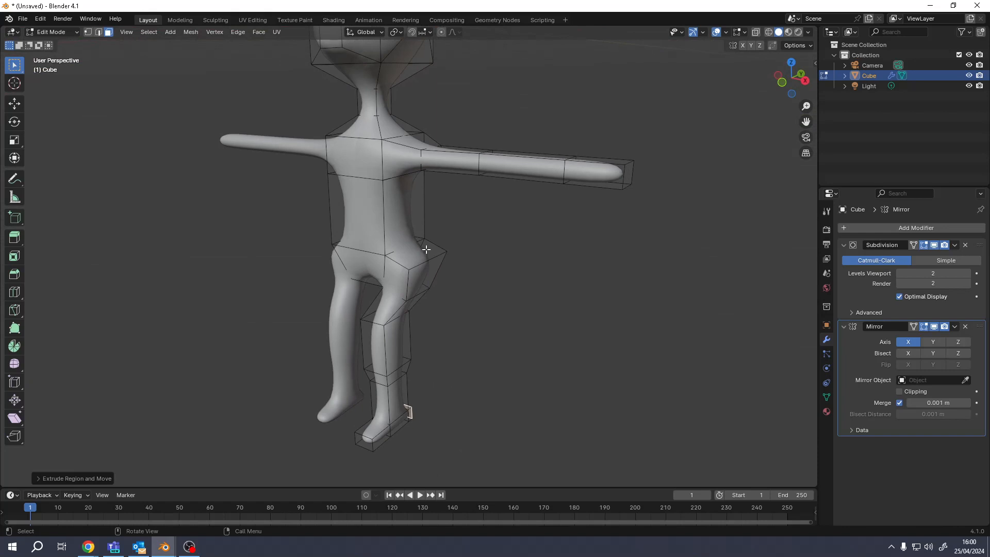
key("2")
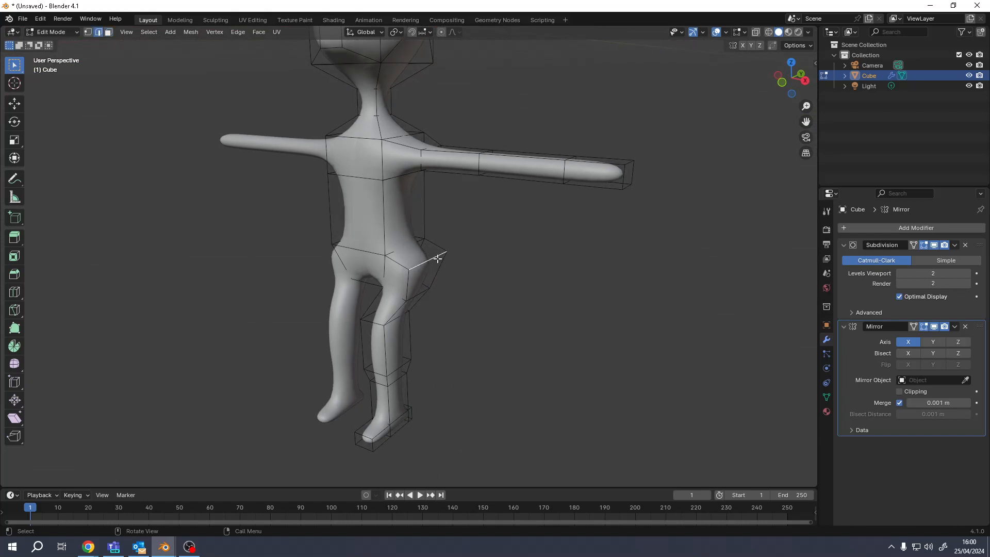
middle_click_drag(438, 259, 464, 242)
scroll(464, 247, "up", 5)
key("g")
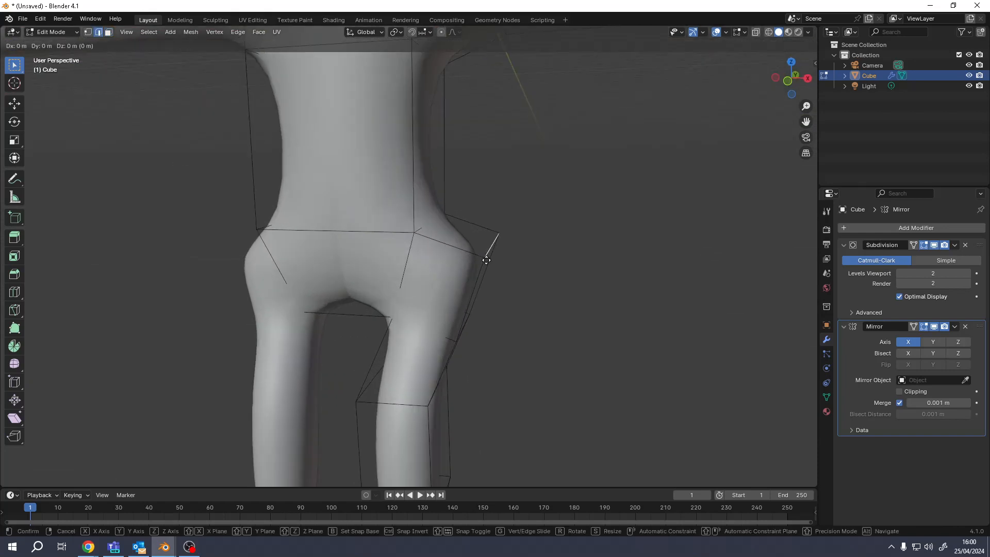
key("y")
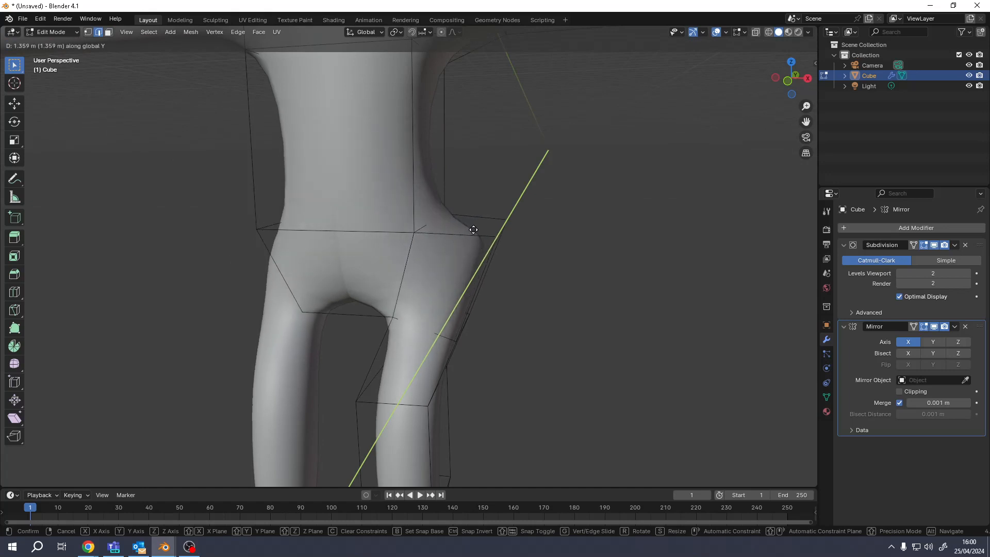
key("x")
left_click(446, 233)
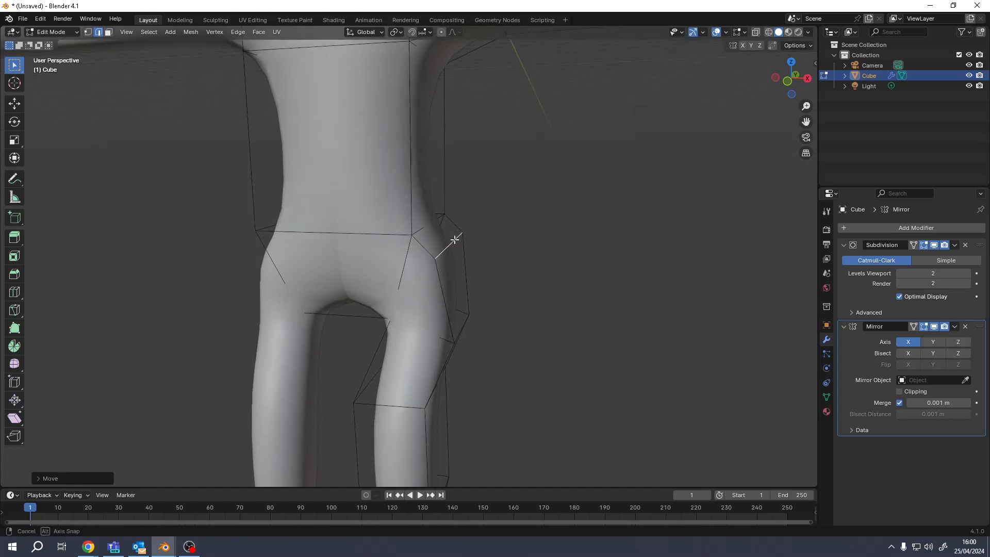
scroll(453, 239, "down", 8)
middle_click_drag(440, 277, 444, 225)
key("Tab")
Show the character in Material Preview shading and set its material's base color to a light purple.
left_click(789, 32)
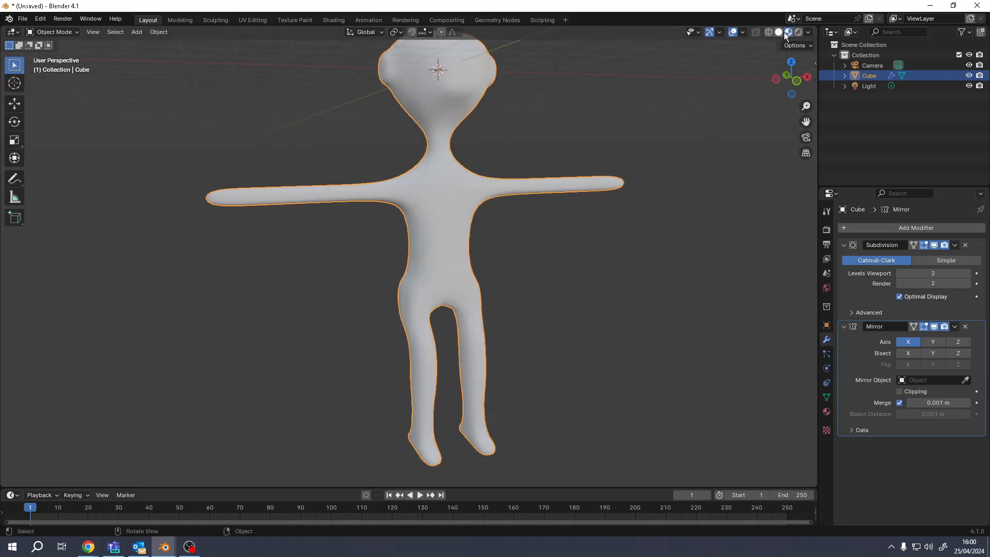
left_click(827, 412)
left_click(938, 356)
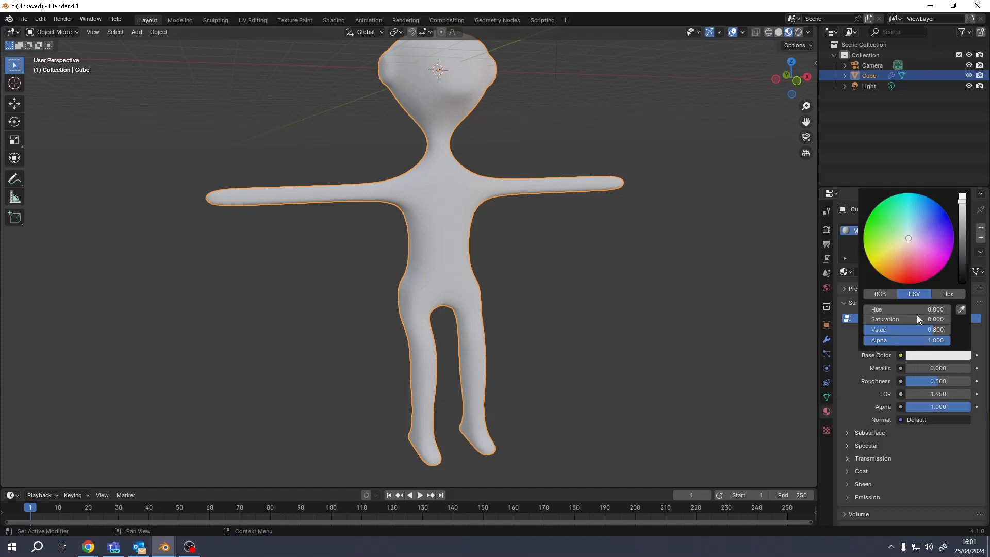
mouse_move(916, 280)
left_mouse_down()
mouse_move(925, 247)
mouse_move(913, 238)
left_mouse_up()
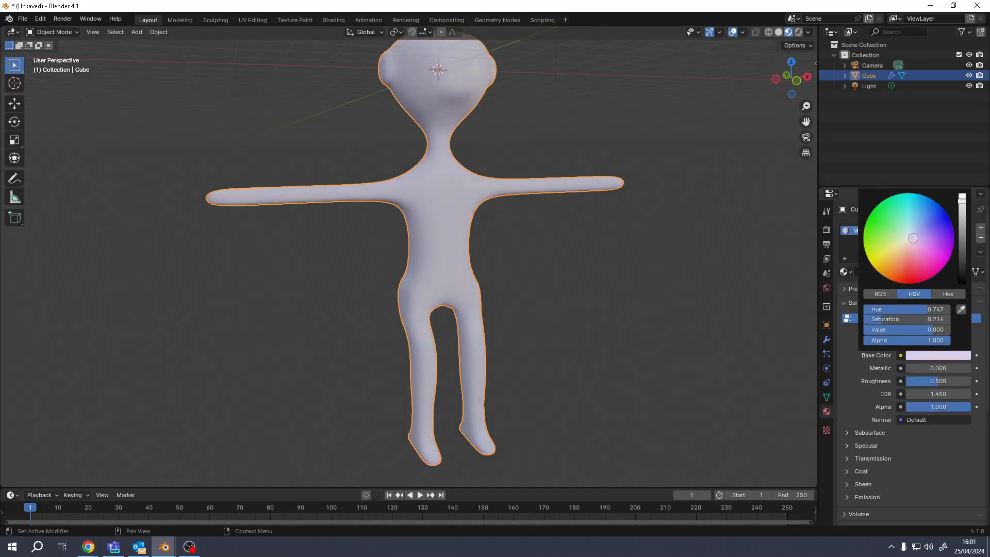
Link an Image Texture to the base color and create a new blank black 1024 x 1024 px image named Untitled.
left_click(901, 356)
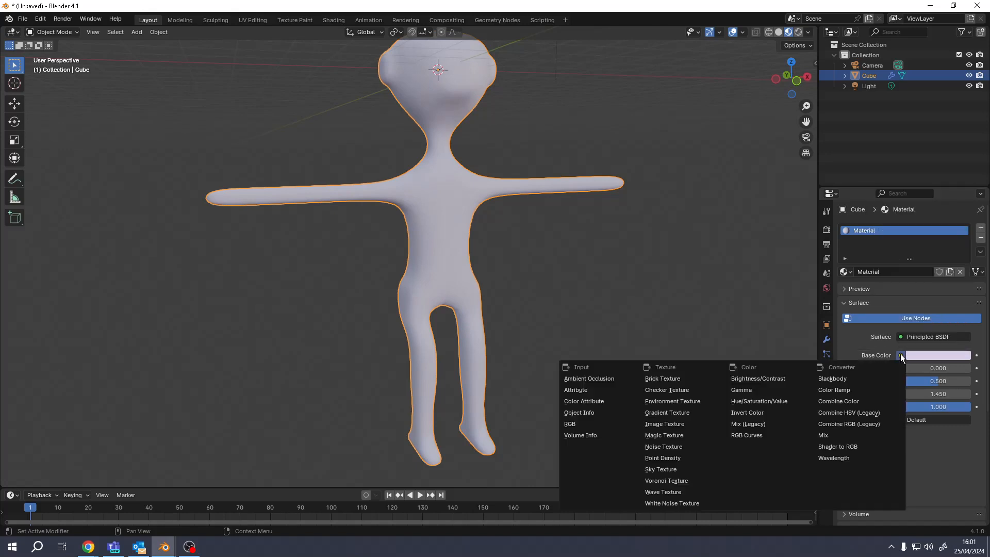
left_click(663, 424)
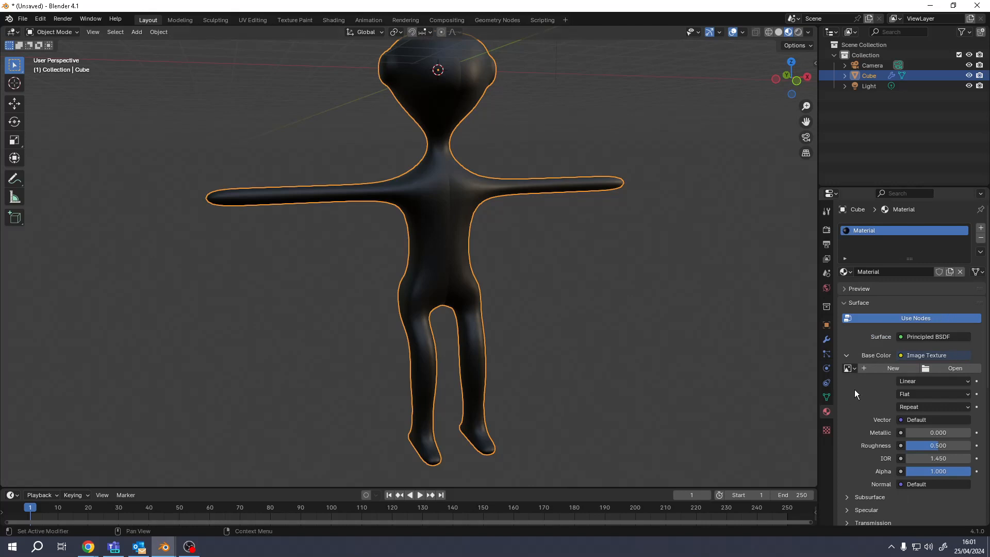
left_click(868, 367)
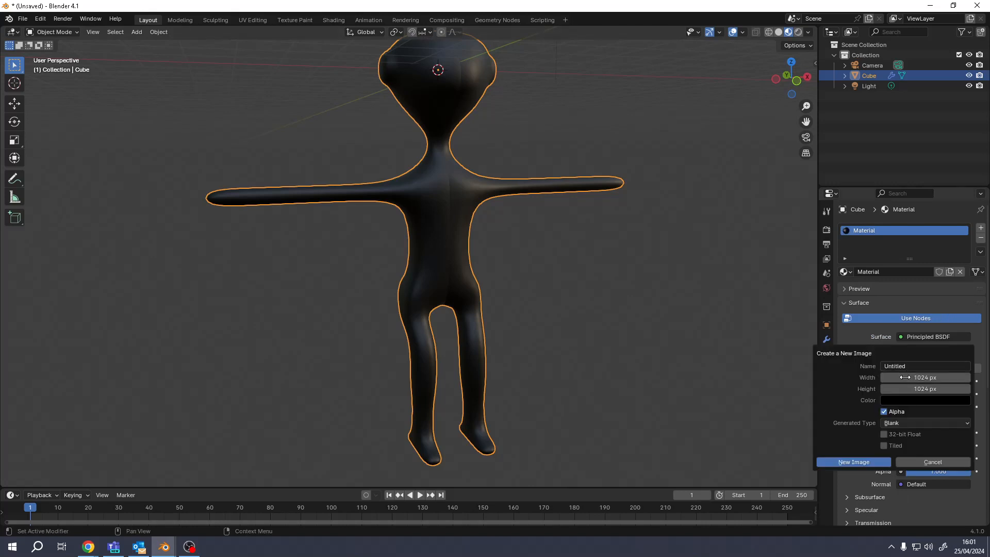
left_click(865, 462)
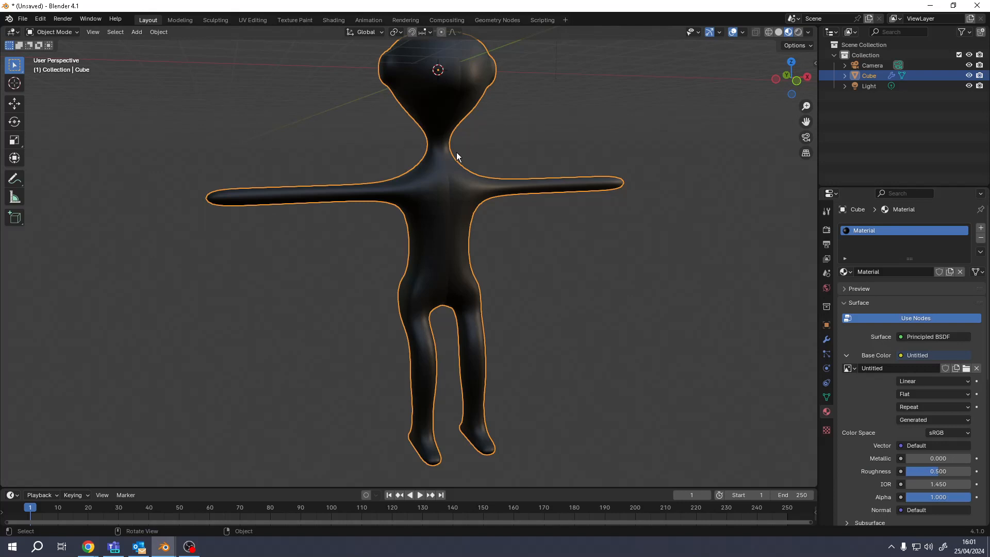
Switch the character to Texture Paint mode, set the brush color to red, and paint its front side.
left_click(41, 32)
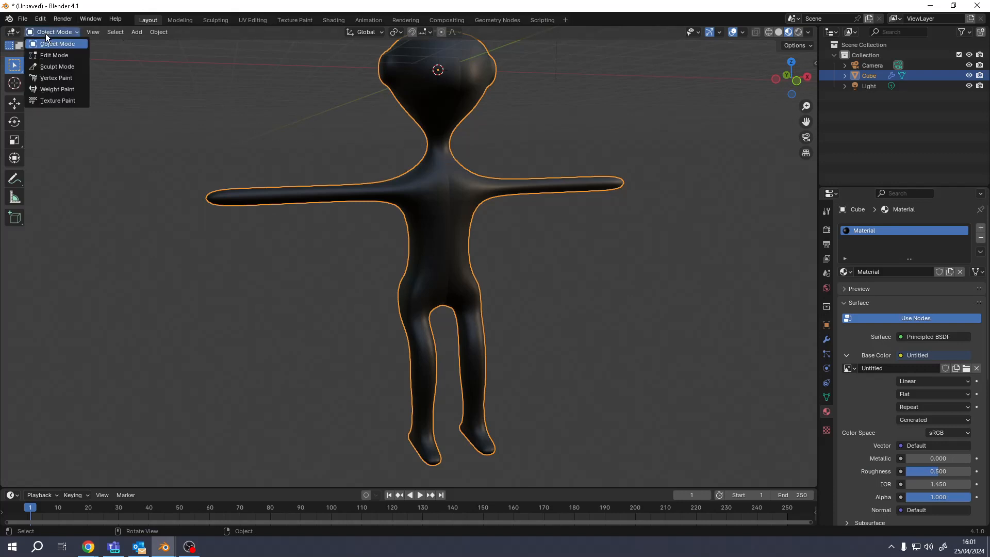
left_click(55, 103)
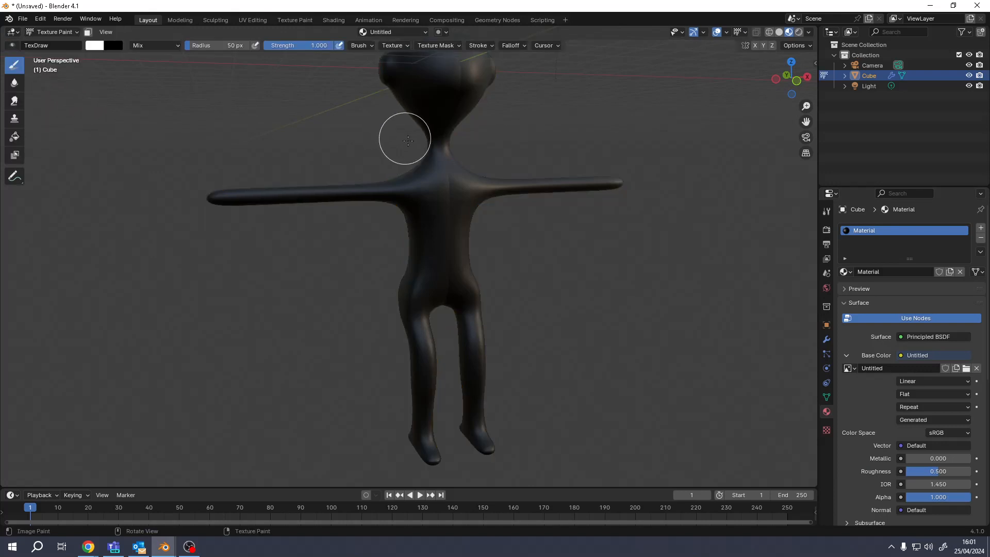
middle_click_drag(400, 137, 418, 200)
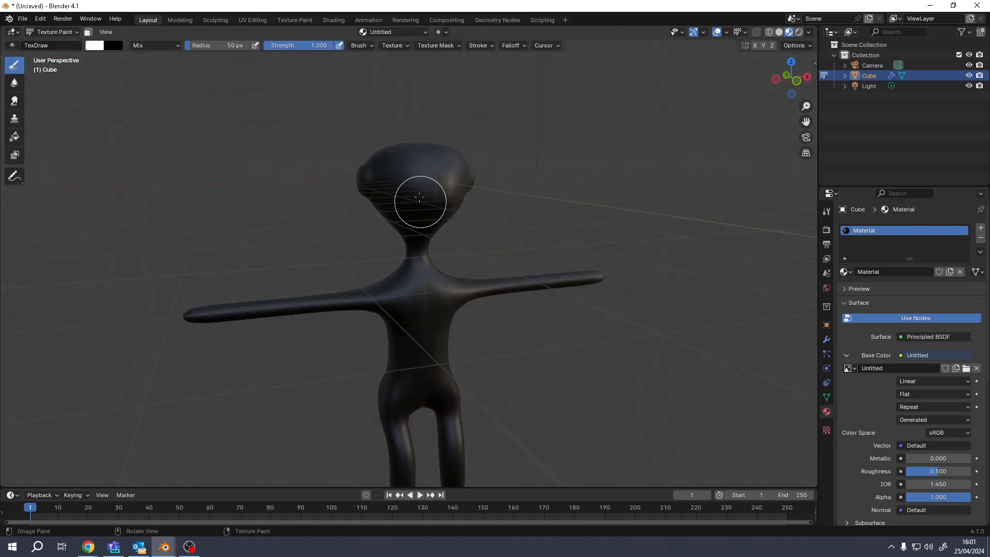
right_click(419, 196)
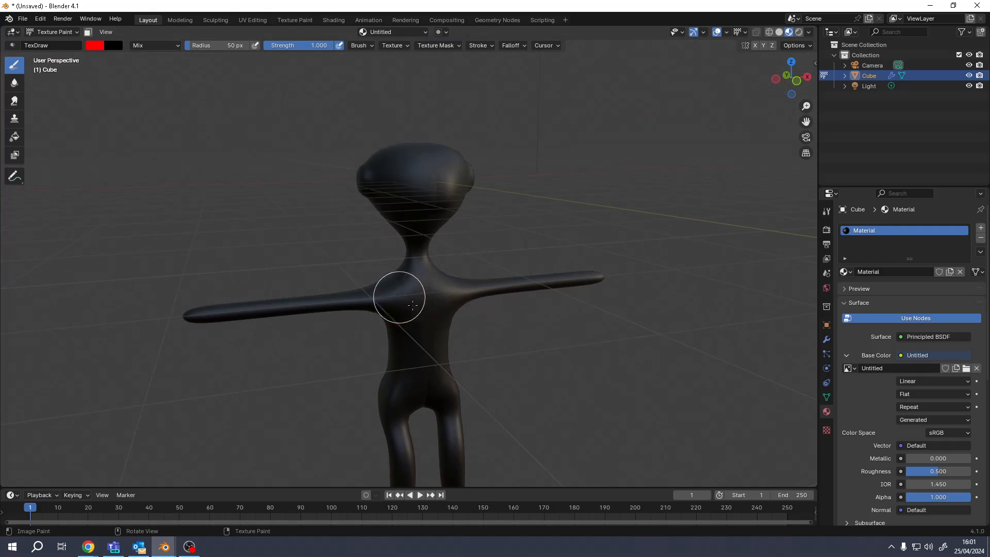
mouse_move(398, 294)
left_mouse_down()
mouse_move(410, 308)
mouse_move(420, 287)
mouse_move(426, 150)
mouse_move(385, 210)
mouse_move(359, 159)
left_mouse_up()
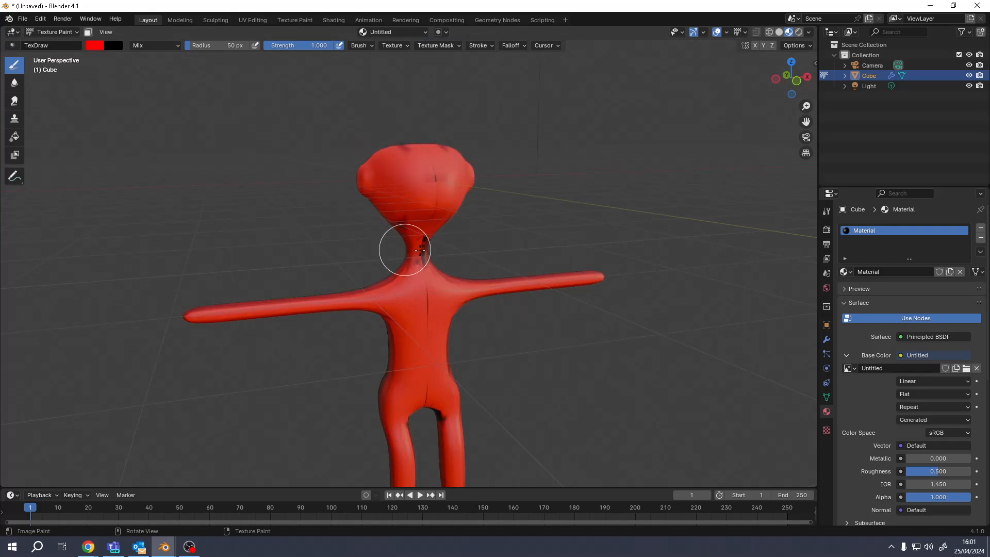
Paint the character's back, including the head, arms and legs, red with the same brush.
mouse_move(426, 281)
middle_mouse_down()
mouse_move(574, 297)
mouse_move(563, 291)
middle_mouse_up()
mouse_move(504, 258)
left_mouse_down()
mouse_move(486, 268)
mouse_move(511, 155)
mouse_move(484, 164)
mouse_move(520, 164)
left_mouse_up()
left_click_drag(468, 340, 504, 381)
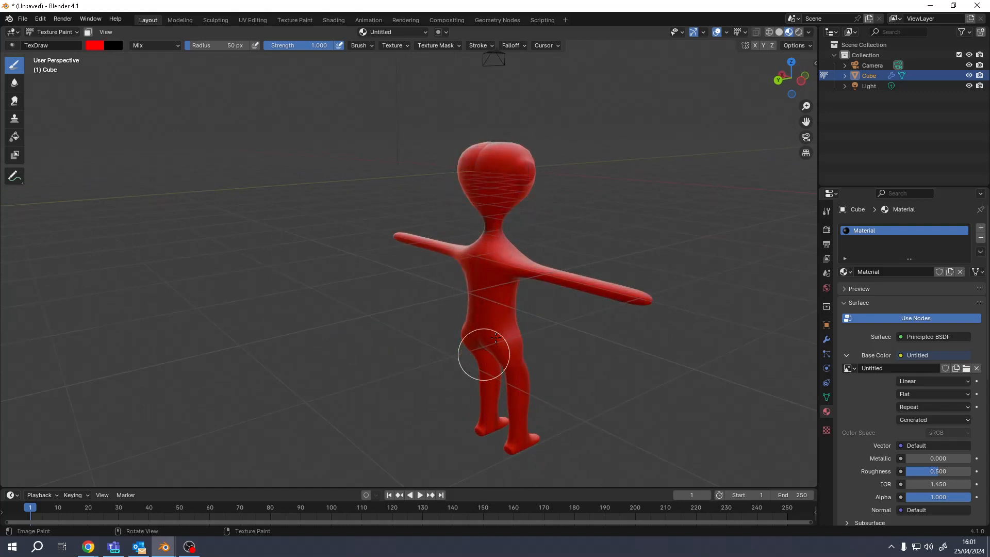
mouse_move(495, 338)
left_mouse_down()
mouse_move(529, 364)
mouse_move(515, 459)
left_mouse_up()
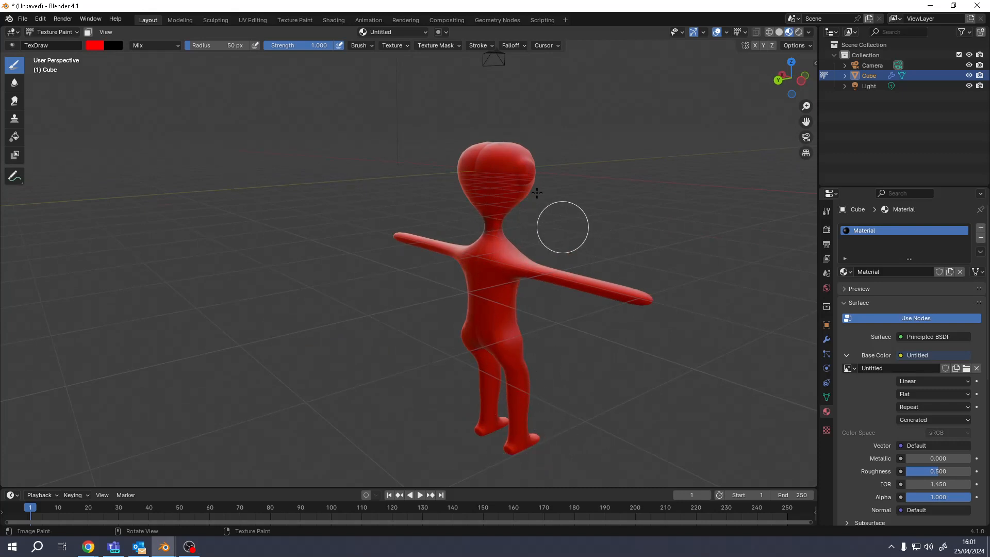
Put the character in Edit Mode and open the UV Editing workspace to see its painted texture in full.
middle_click_drag(527, 154, 474, 206)
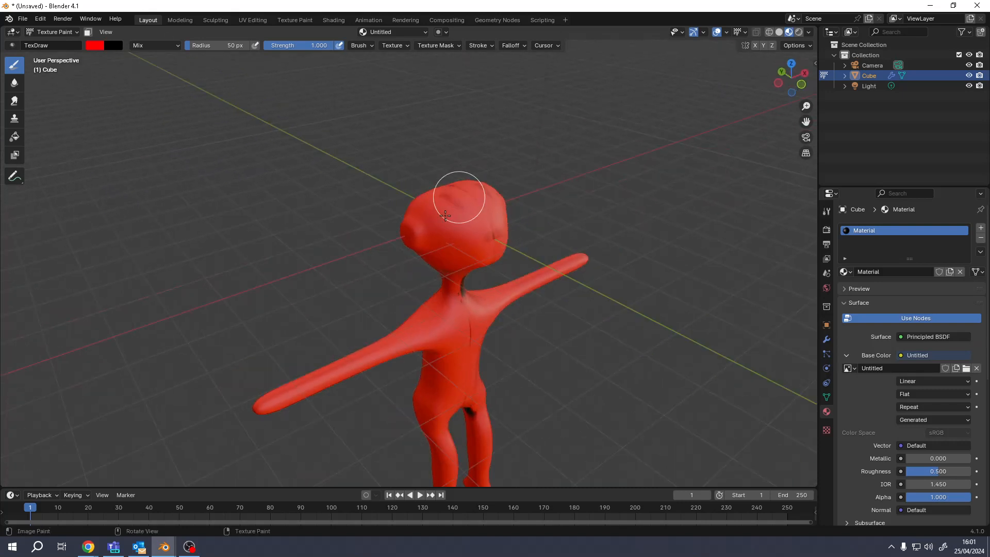
middle_click_drag(467, 284, 427, 312)
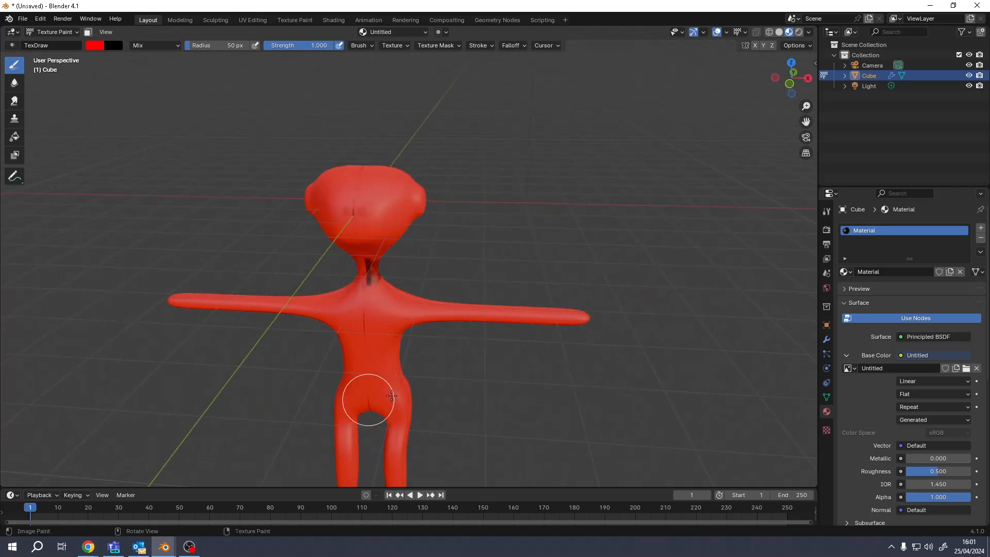
mouse_move(394, 435)
middle_mouse_down()
mouse_move(342, 258)
mouse_move(361, 281)
middle_mouse_up()
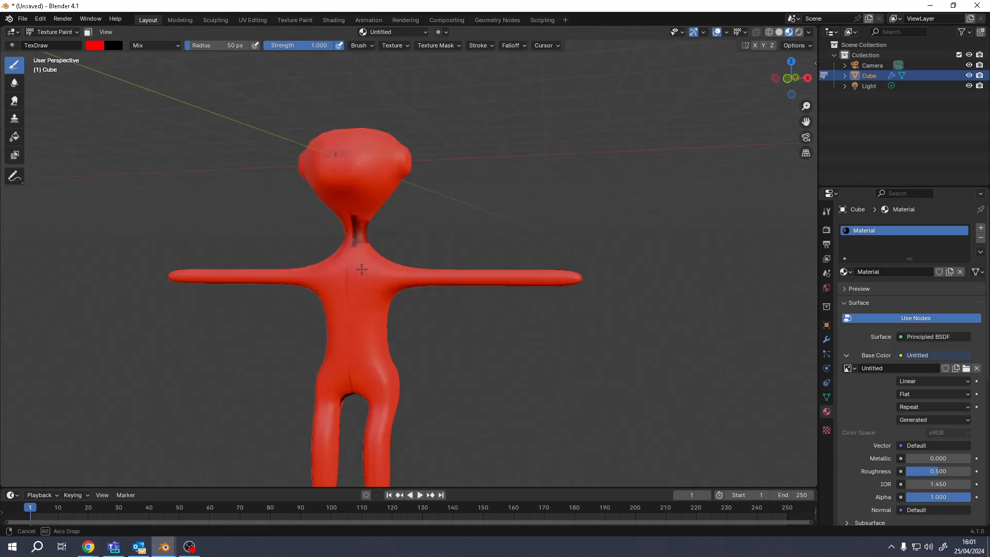
key("Tab")
left_click(260, 20)
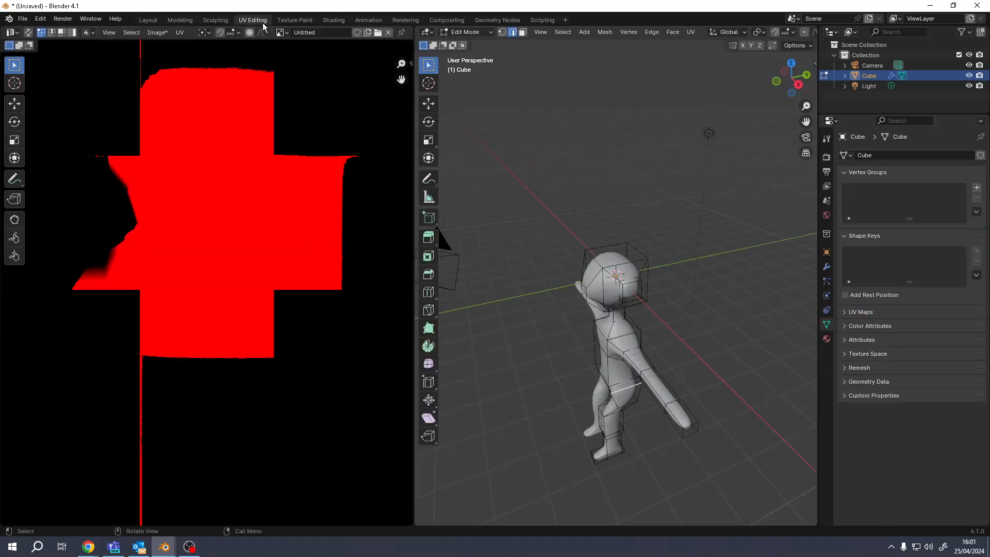
scroll(194, 197, "down", 6)
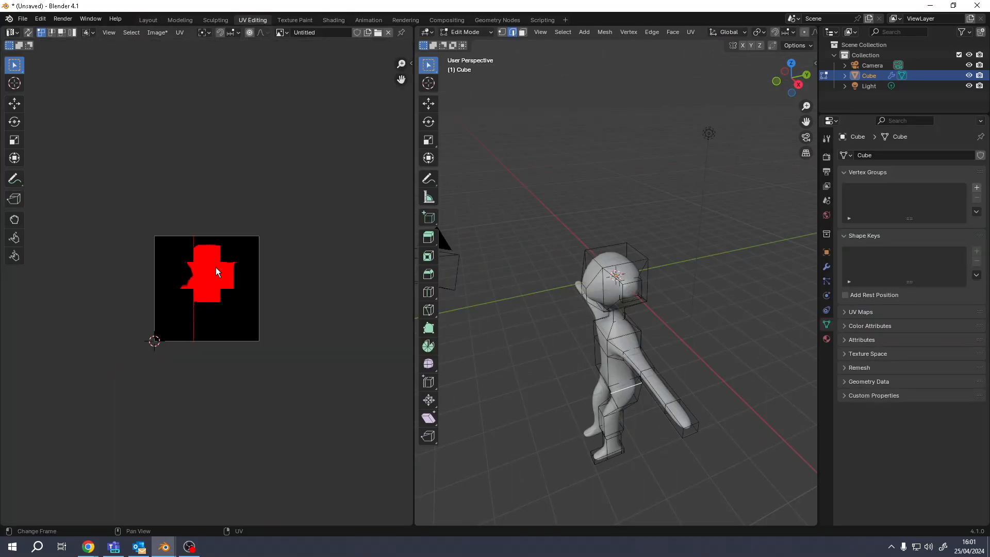
Select the character's whole mesh and unwrap it with Smart UV Project at a 66° angle limit and zero island margin.
middle_click_drag(612, 296, 568, 293)
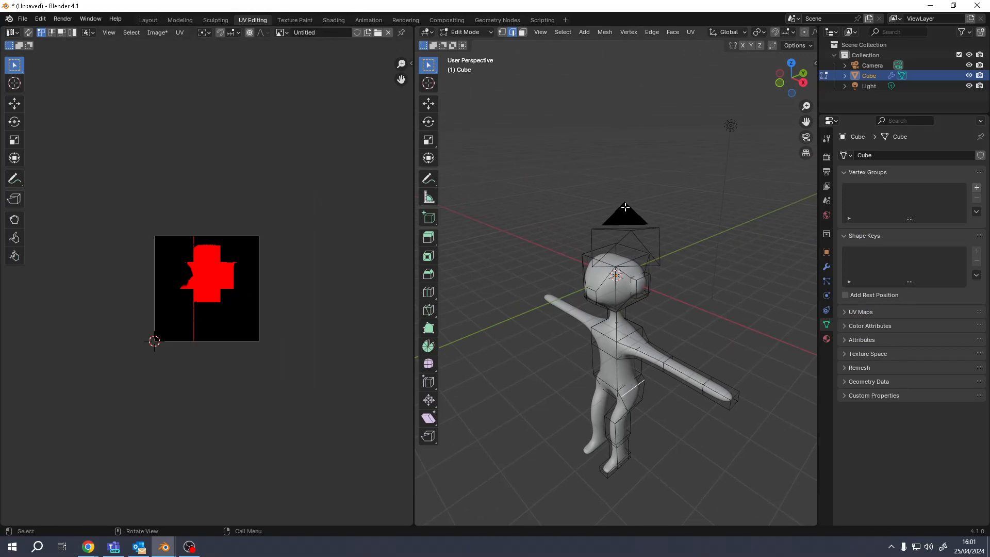
key("a")
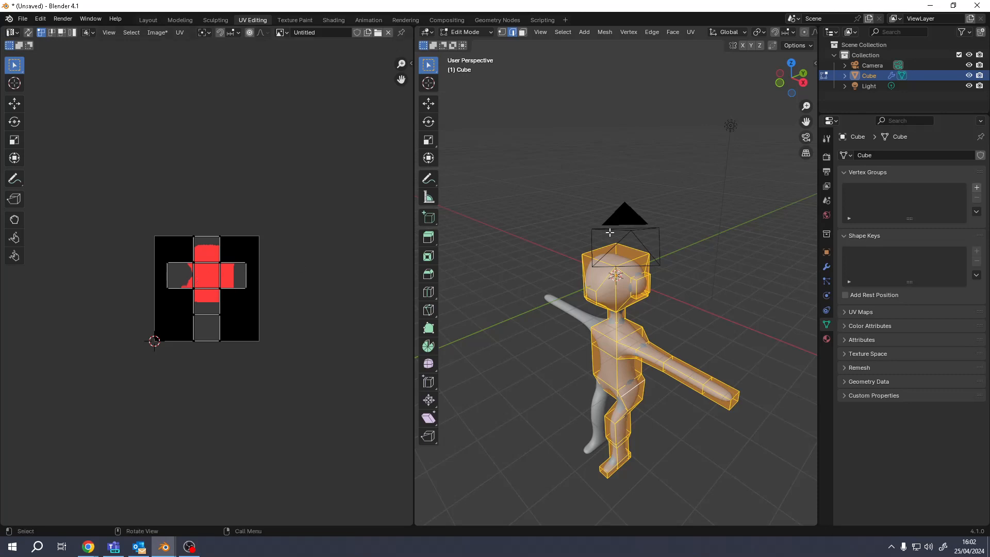
key("u")
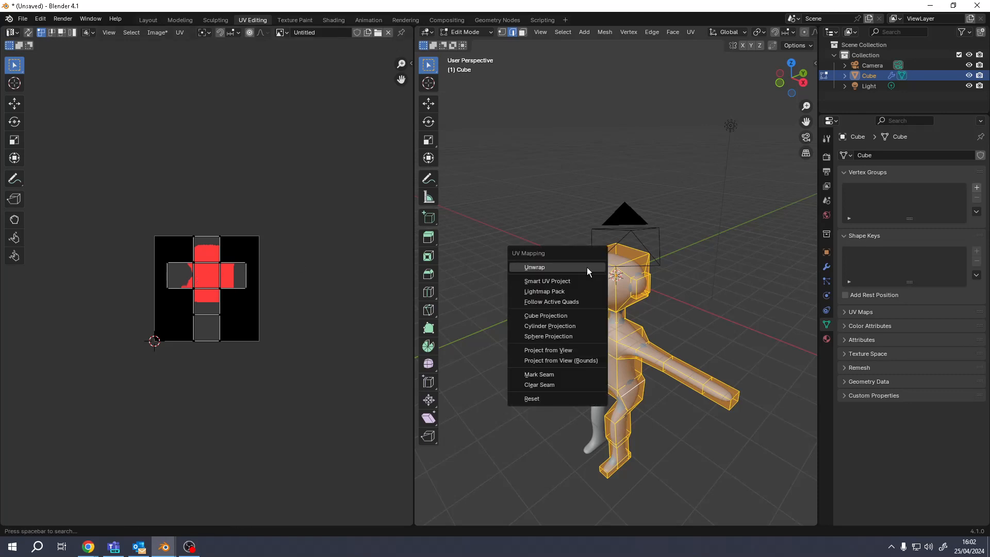
left_click(563, 287)
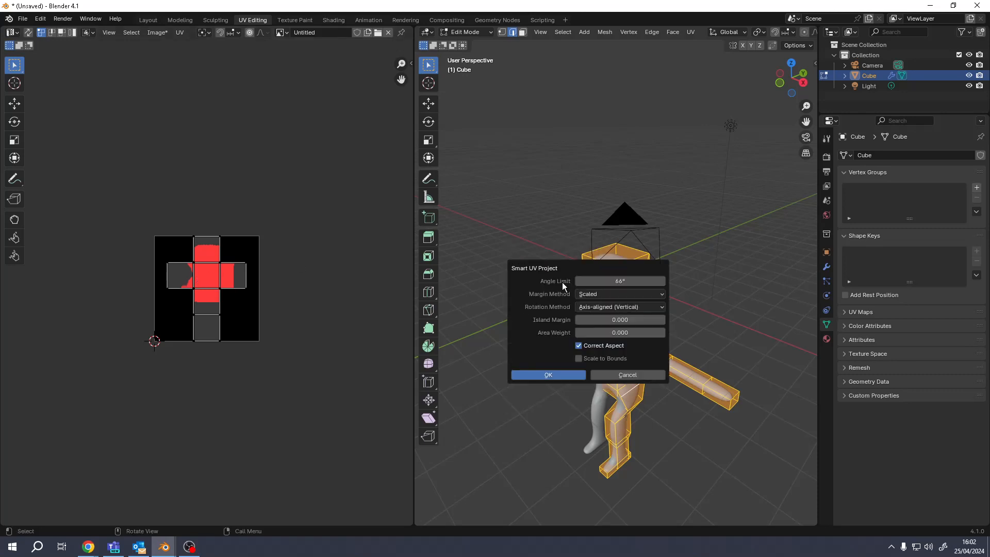
left_click(565, 374)
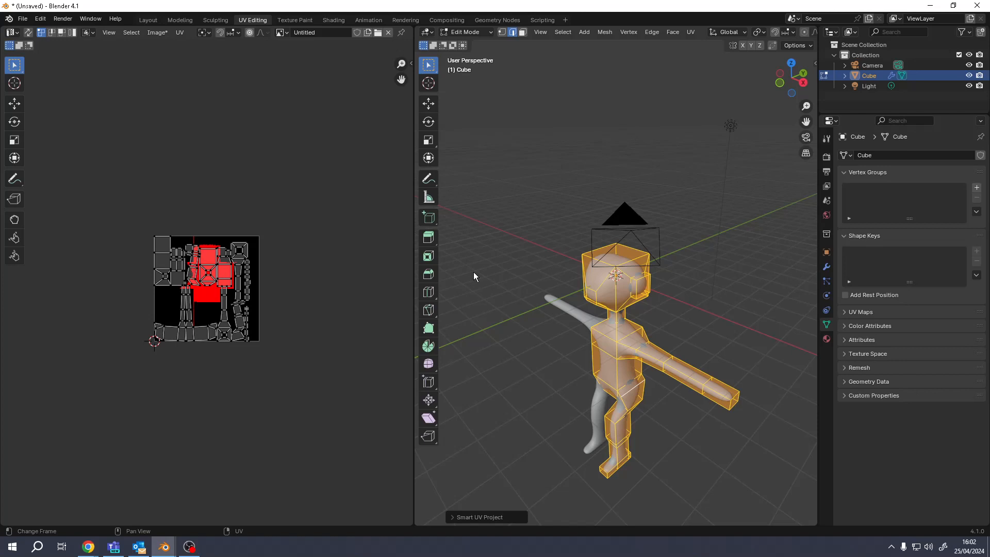
middle_click_drag(473, 277, 567, 237)
scroll(619, 219, "up", 5)
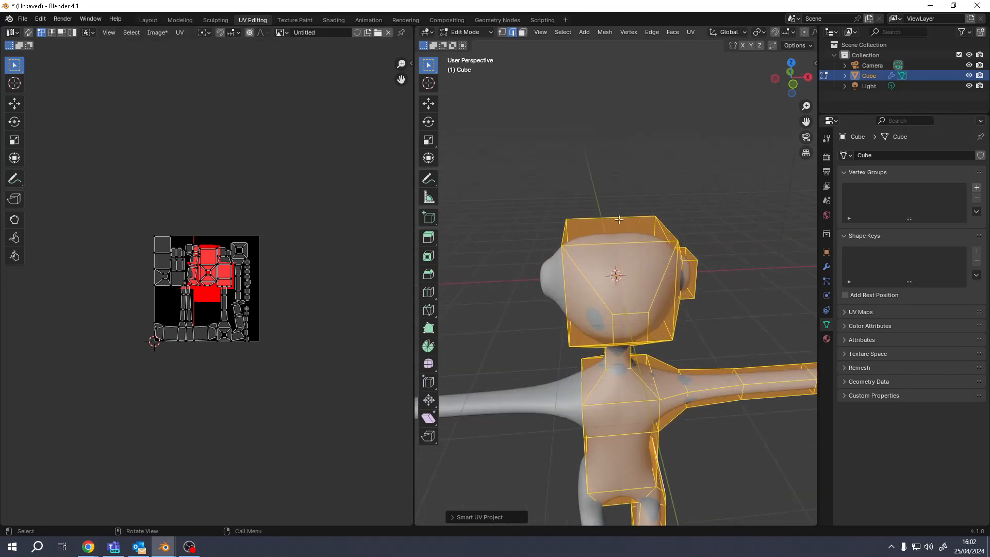
Return to the Layout workspace, switch the character to Texture Paint mode, and paint the front of its head and neck red.
left_click(147, 20)
middle_click_drag(537, 191, 416, 233)
left_click(57, 32)
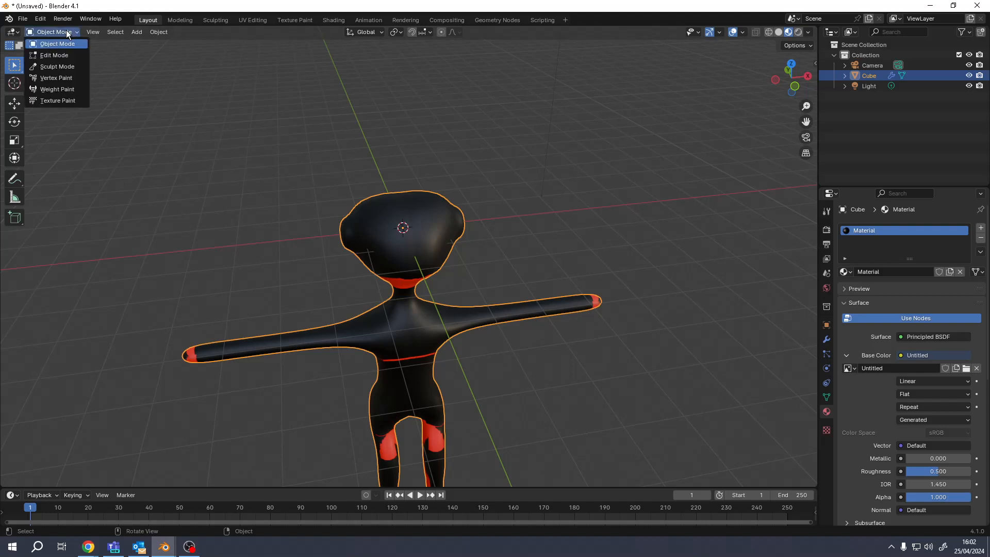
left_click(52, 100)
mouse_move(436, 248)
left_mouse_down()
mouse_move(388, 222)
mouse_move(377, 252)
mouse_move(320, 239)
mouse_move(404, 303)
mouse_move(410, 251)
left_mouse_up()
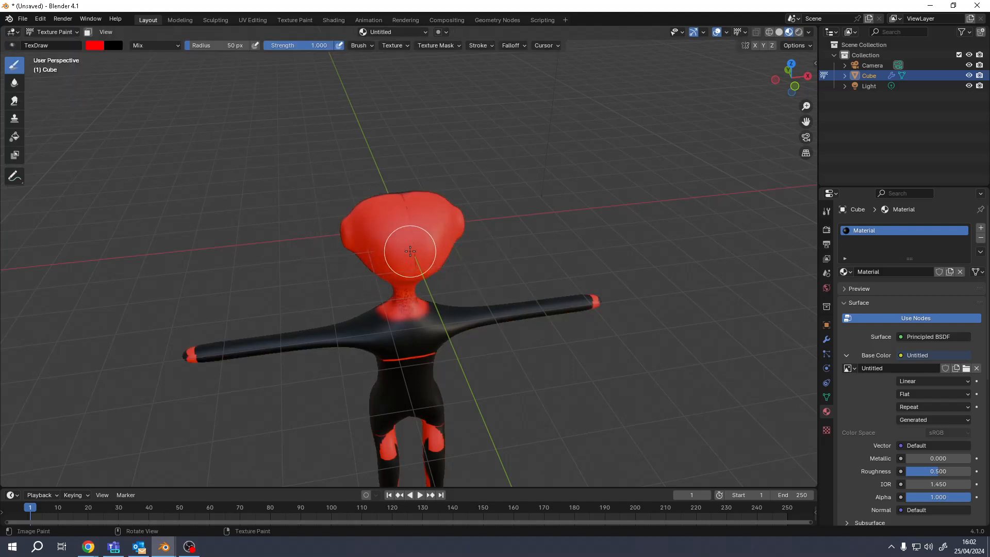
Enlarge the brush radius to 136 px and paint the character's torso, arms and upper legs red.
key("bracketright")
key("bracketright")
key("bracketright")
key("bracketright")
key("bracketright")
key("bracketright")
key("bracketright")
key("bracketright")
key("bracketleft")
key("bracketleft")
key("bracketleft")
key("bracketleft")
key("bracketleft")
key("bracketleft")
key("bracketleft")
key("bracketleft")
key("bracketleft")
key("bracketleft")
key("bracketleft")
key("bracketleft")
key("bracketleft")
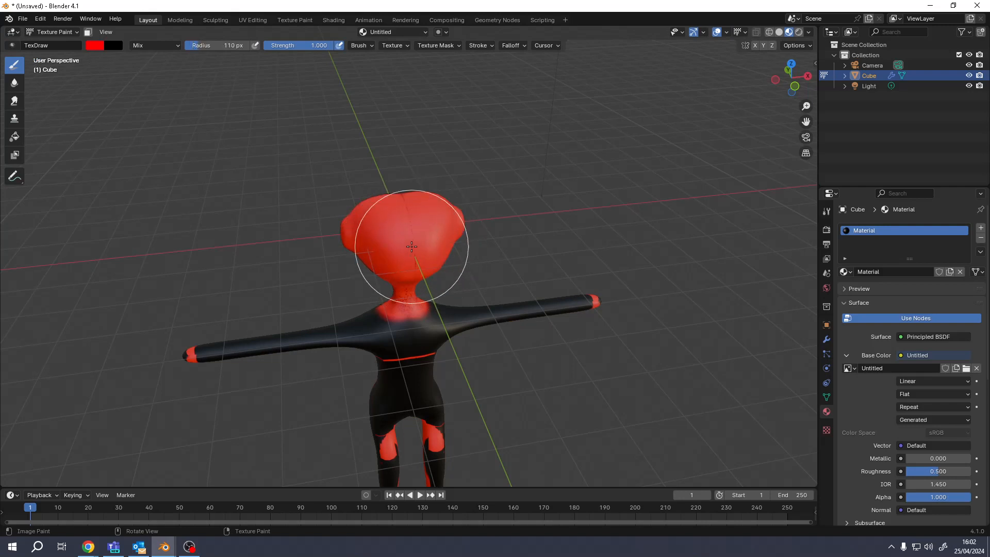
key("bracketright")
key("bracketright")
key("bracketright")
key("bracketright")
key("bracketright")
key("bracketright")
key("bracketright")
key("bracketright")
key("bracketright")
key("bracketright")
key("bracketright")
key("bracketright")
key("bracketright")
key("bracketright")
key("bracketright")
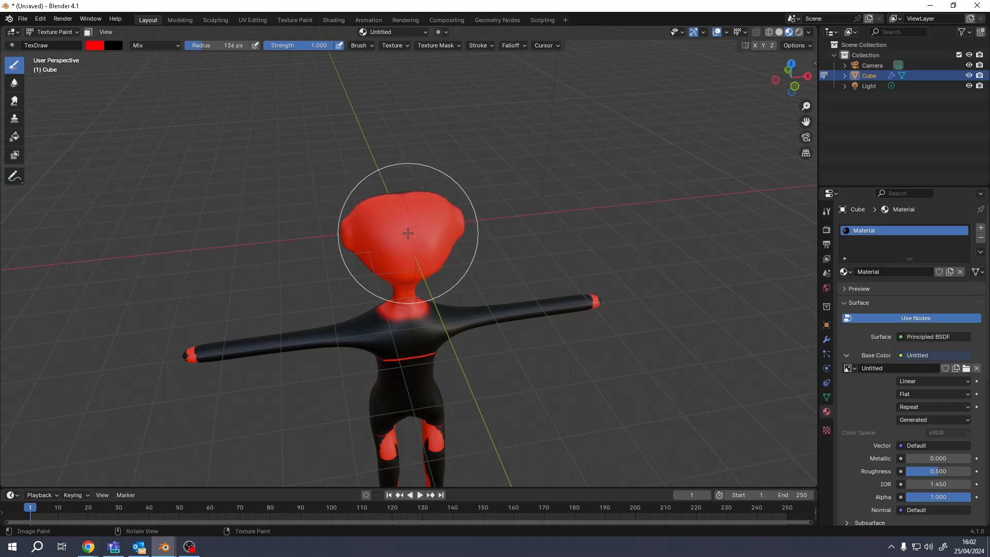
left_click_drag(400, 281, 425, 370)
mouse_move(413, 308)
left_mouse_down()
mouse_move(332, 409)
mouse_move(343, 298)
left_mouse_up()
Set the brush to dark green with a 114 px radius and paint the character's head.
right_click(381, 233)
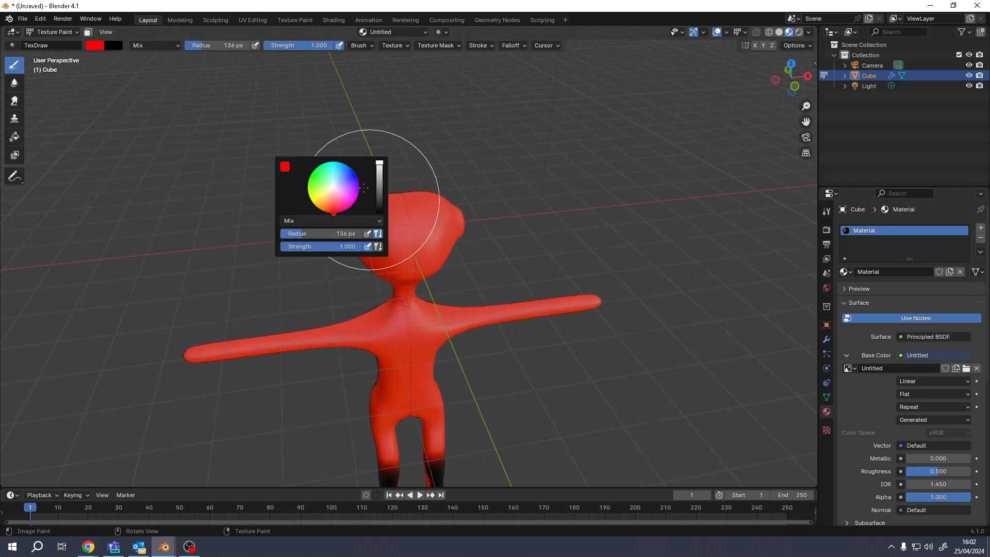
left_click(333, 195)
mouse_move(309, 234)
left_mouse_down()
mouse_move(330, 234)
mouse_move(297, 234)
left_mouse_up()
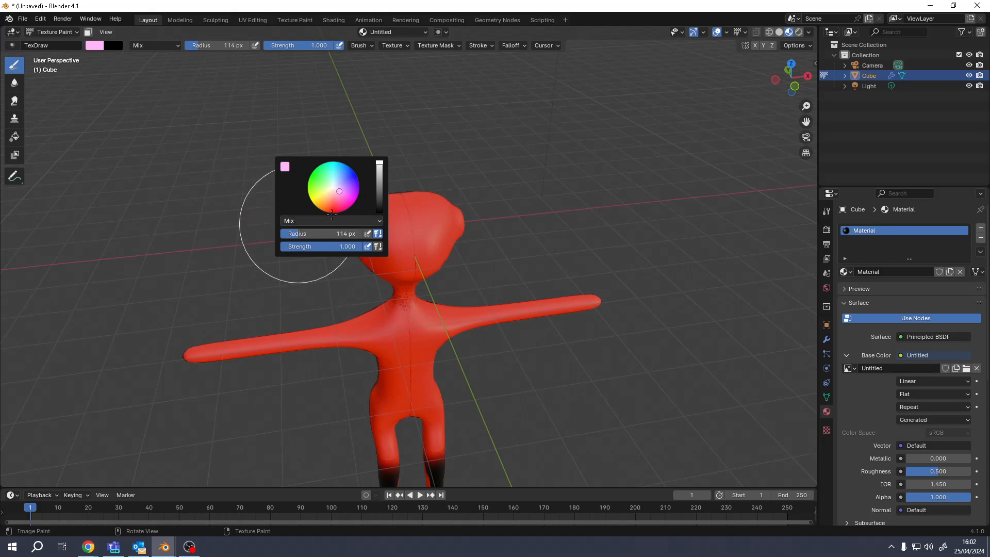
left_click_drag(378, 180, 379, 189)
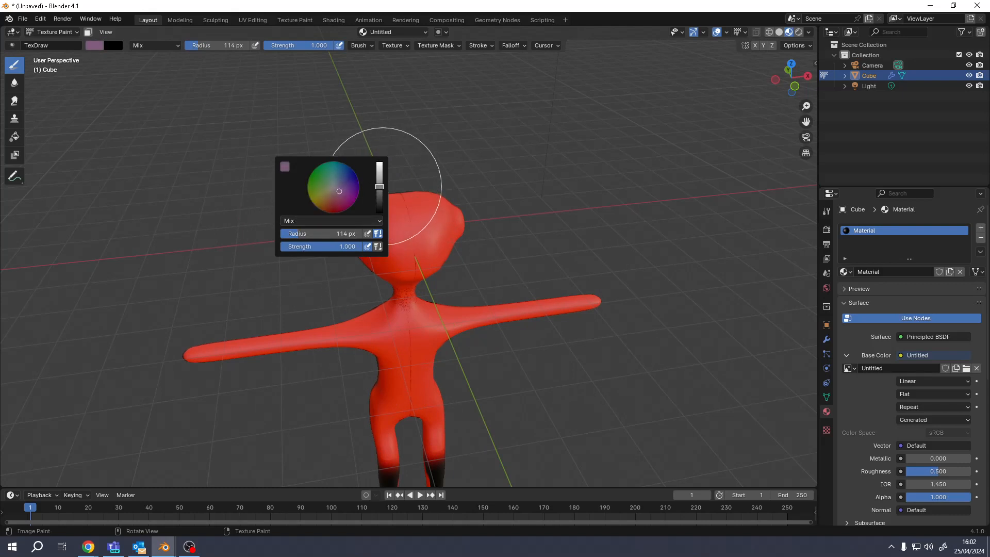
mouse_move(453, 253)
left_mouse_down()
mouse_move(413, 217)
mouse_move(375, 221)
left_mouse_up()
middle_click_drag(414, 226, 380, 195)
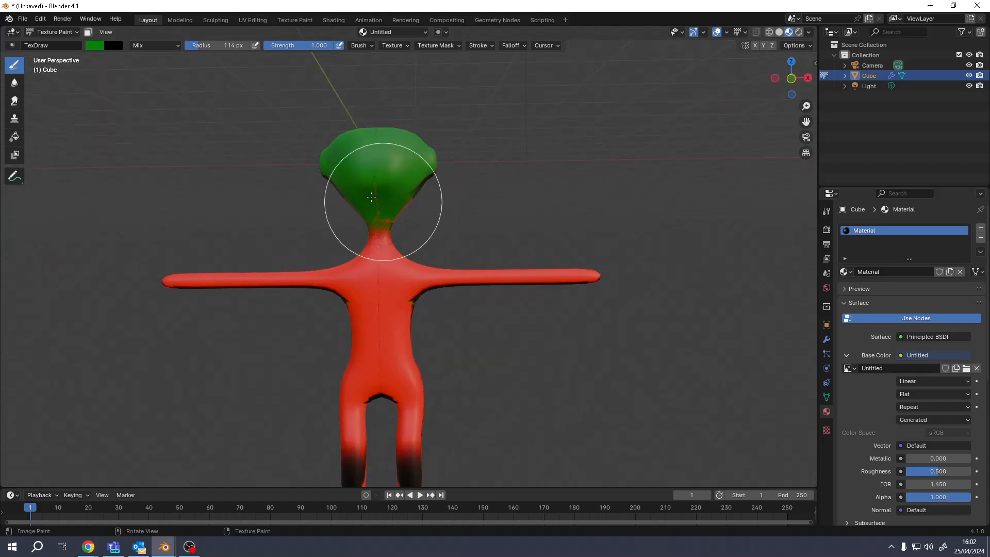
Set the brush to near-white with a 91 px radius and paint two round eyes on the green face.
middle_click_drag(351, 165, 358, 206)
scroll(394, 246, "up", 5)
middle_click_drag(370, 255, 330, 171)
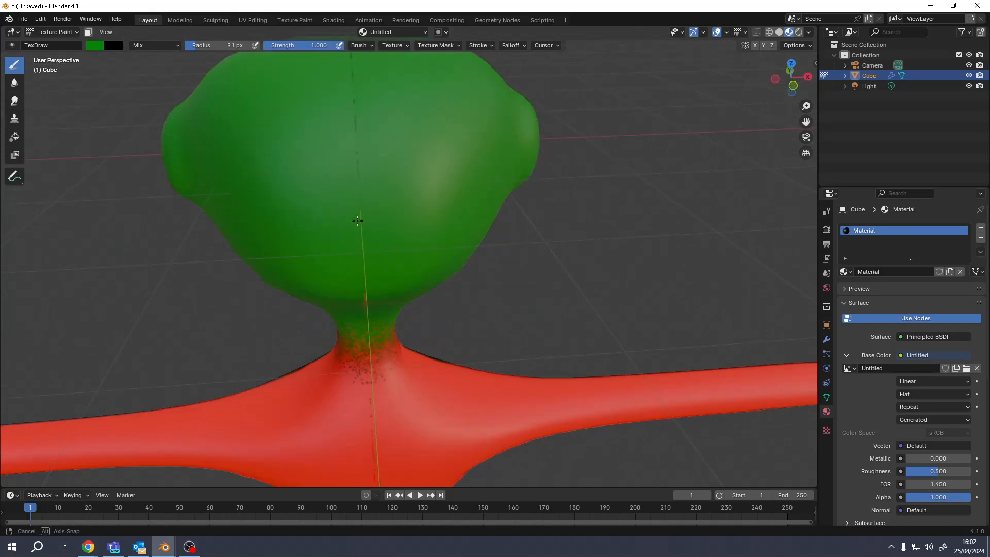
right_click(322, 152)
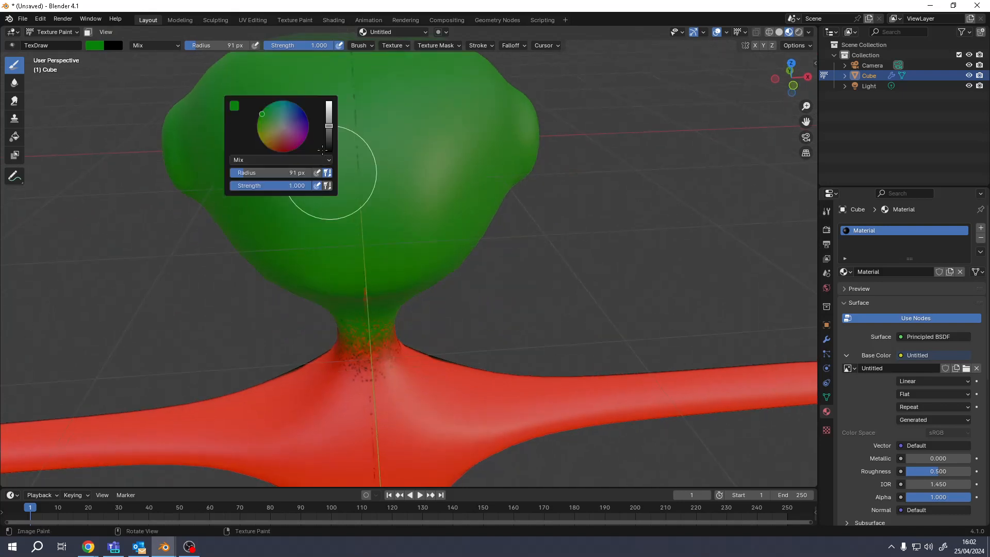
left_click(328, 102)
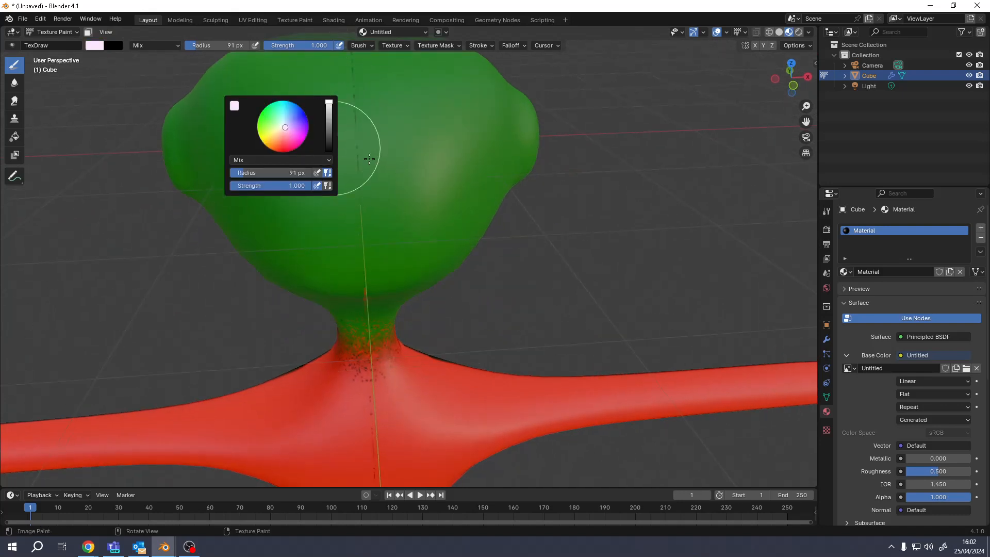
mouse_move(404, 166)
left_mouse_down()
mouse_move(420, 175)
mouse_move(419, 159)
left_mouse_up()
Set the brush to black with a 22 px radius and paint a pupil in each eye and a smiling mouth.
right_click(425, 151)
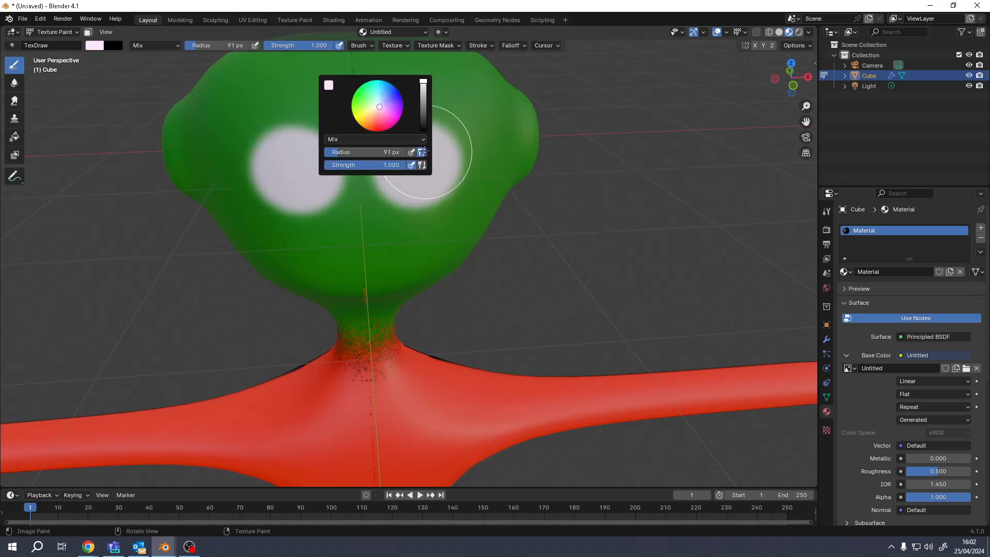
left_click_drag(422, 100, 422, 130)
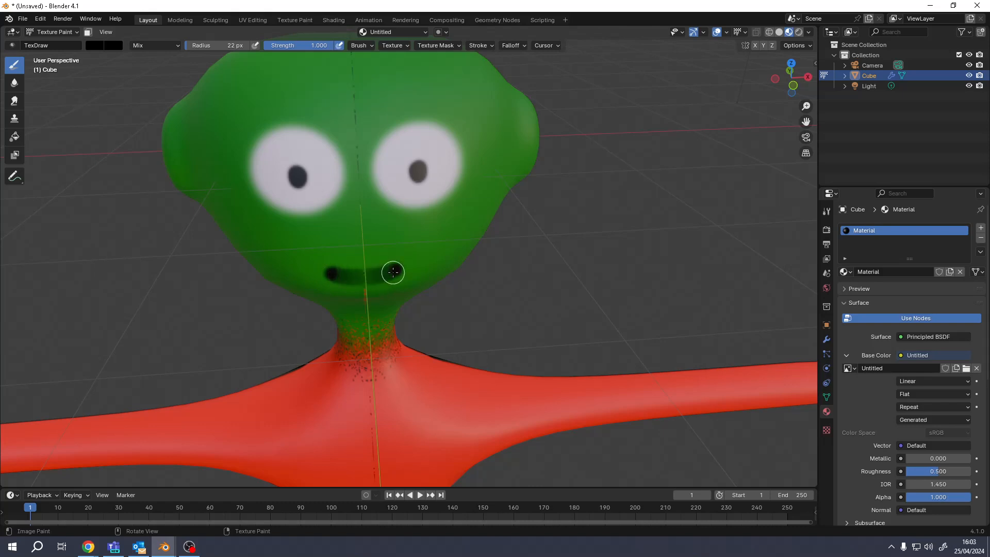
scroll(451, 296, "down", 10)
middle_click_drag(442, 298, 535, 345)
scroll(481, 335, "up", 6)
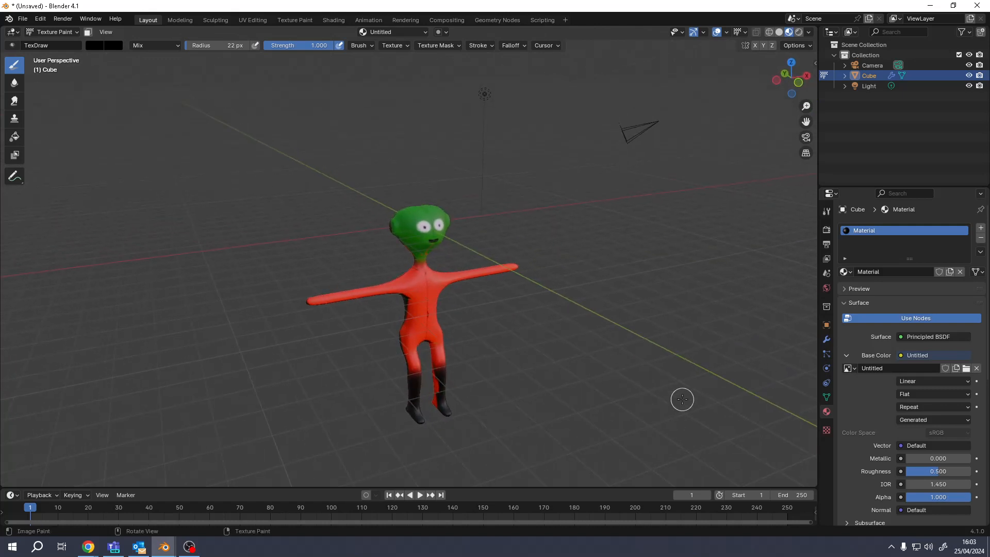